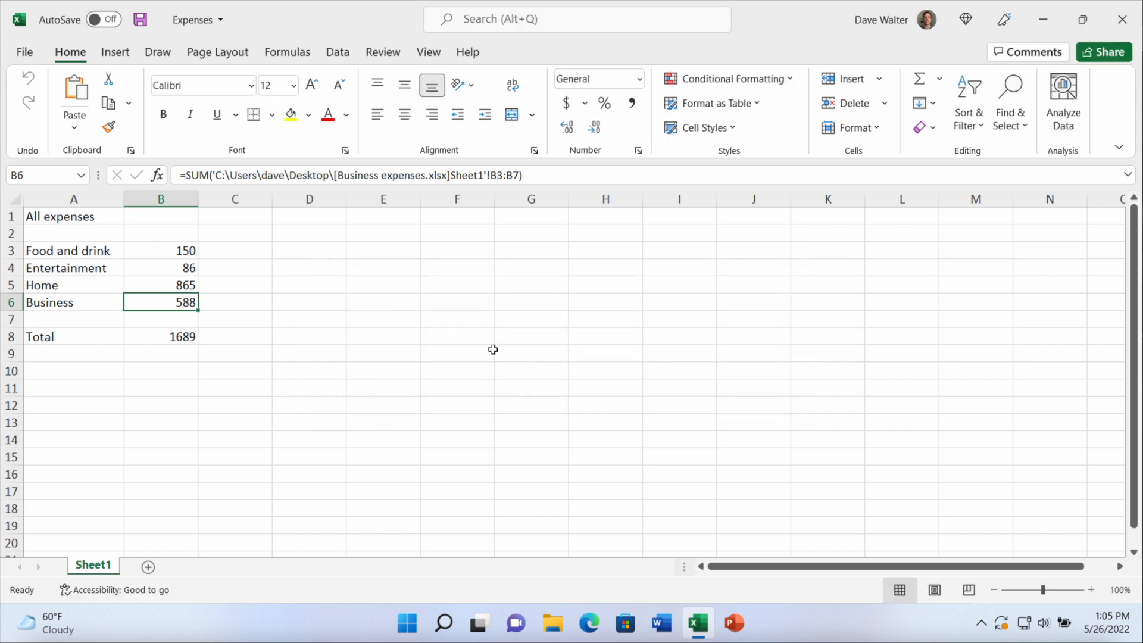
Examine the contents of the four expense amounts in B3 to B6, including the formulas for Home and Business
click(195, 251)
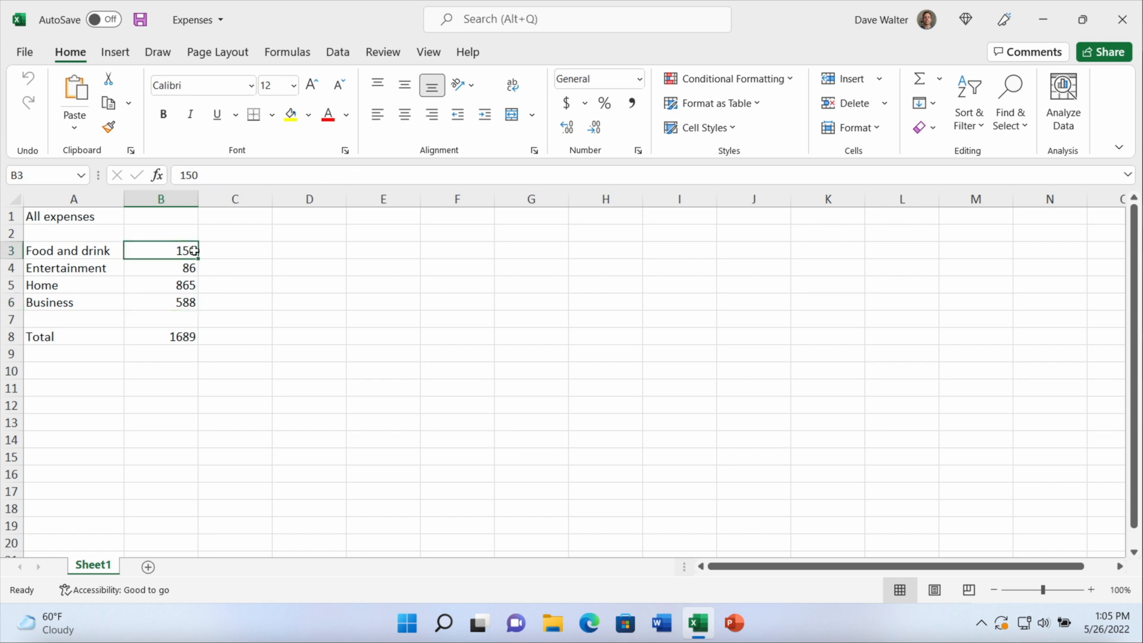
click(189, 268)
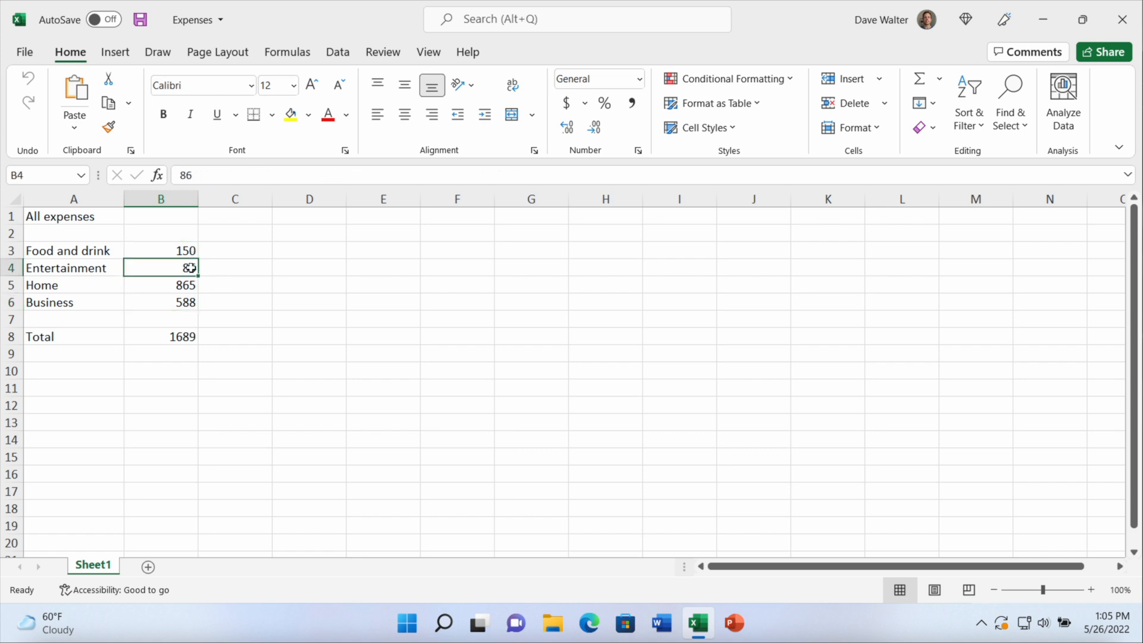
click(185, 286)
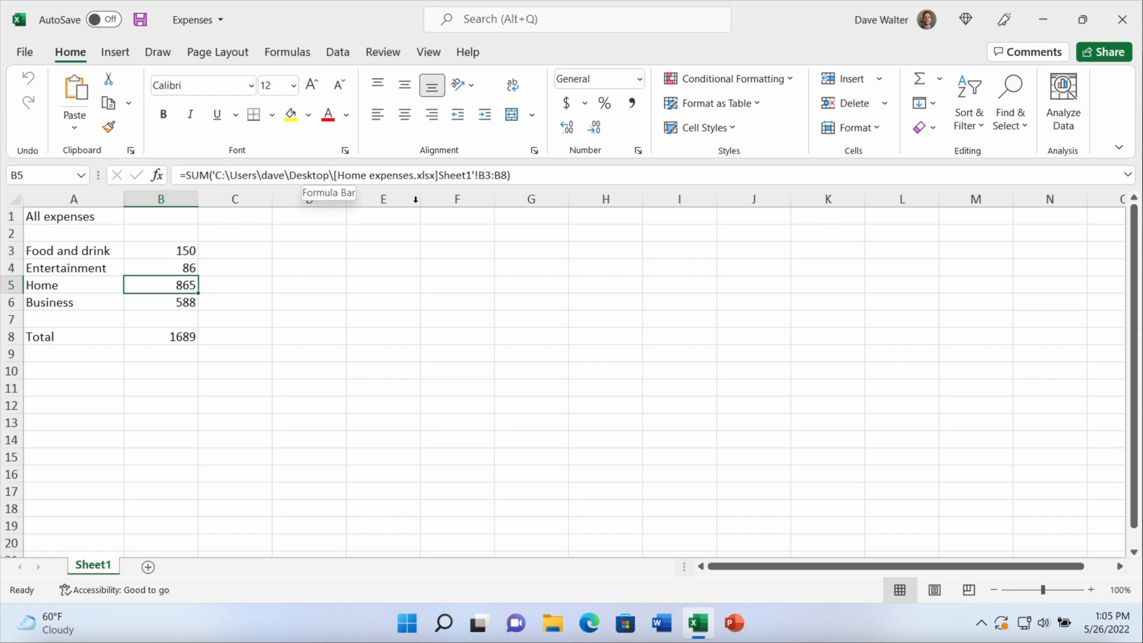
click(188, 303)
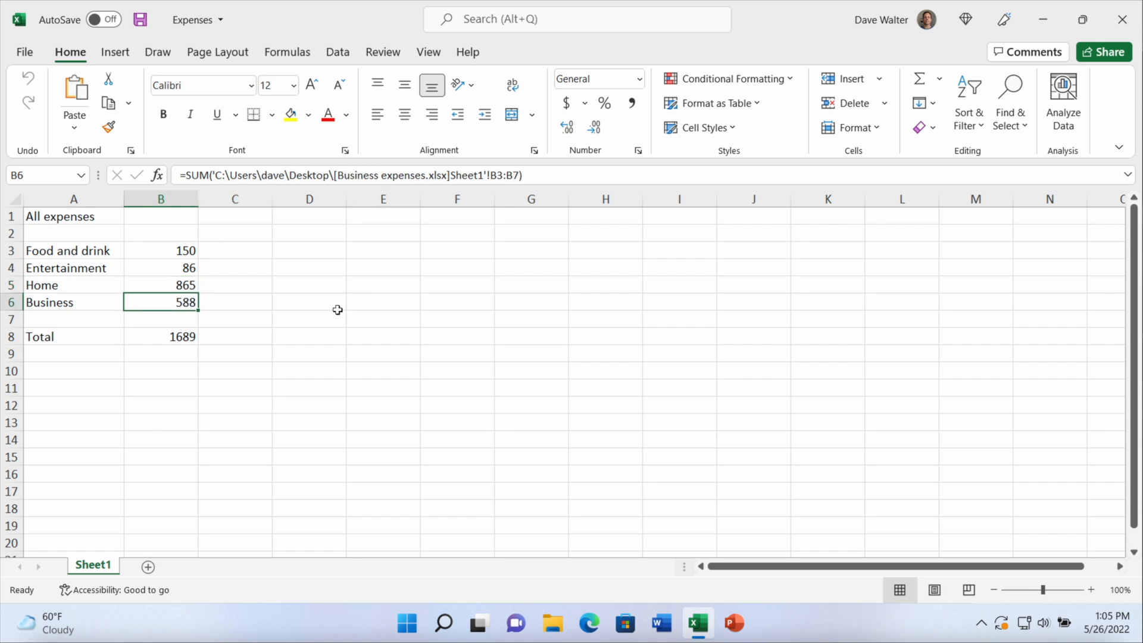
Close the Expenses workbook and view the Home expenses and Business expenses source workbooks, closing each one after viewing
click(1121, 23)
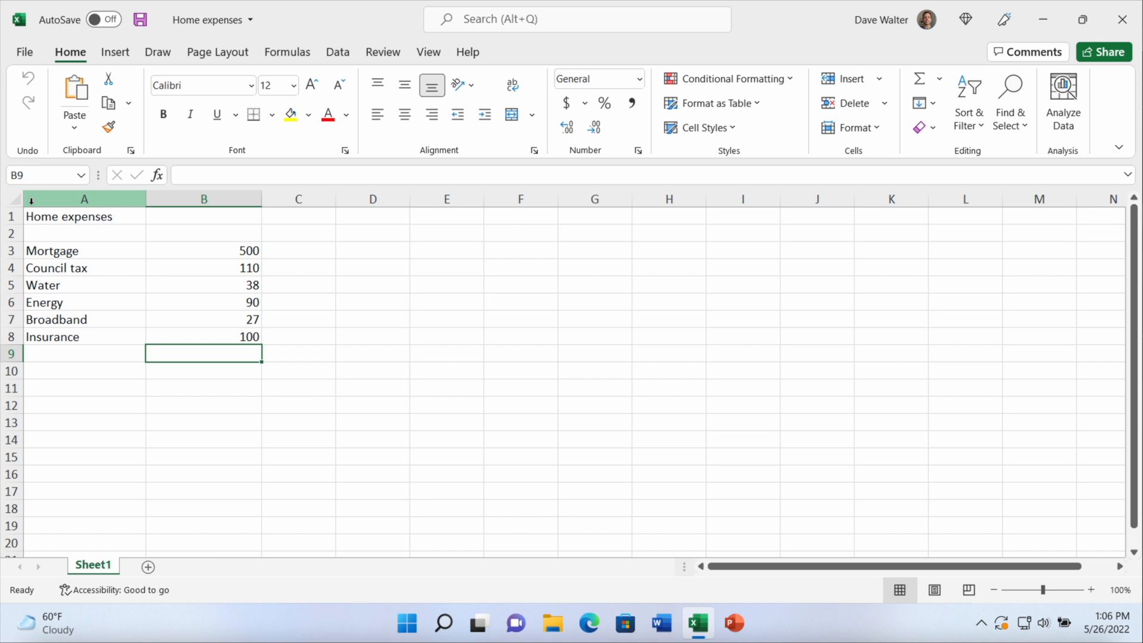
click(1122, 19)
click(1122, 19)
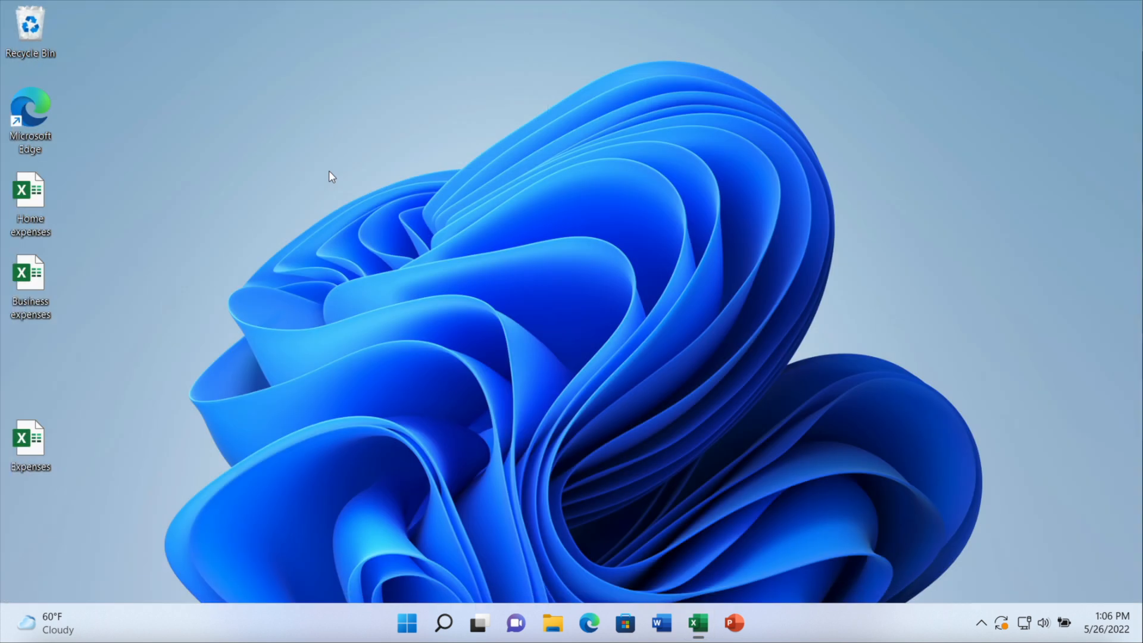
double_click(40, 270)
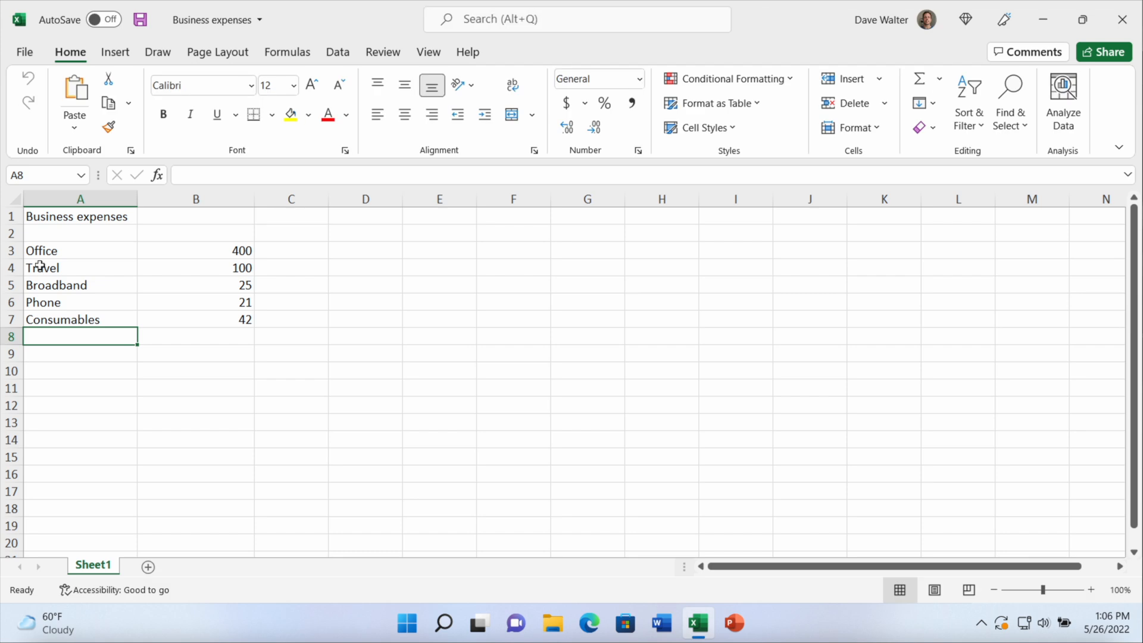
click(1122, 19)
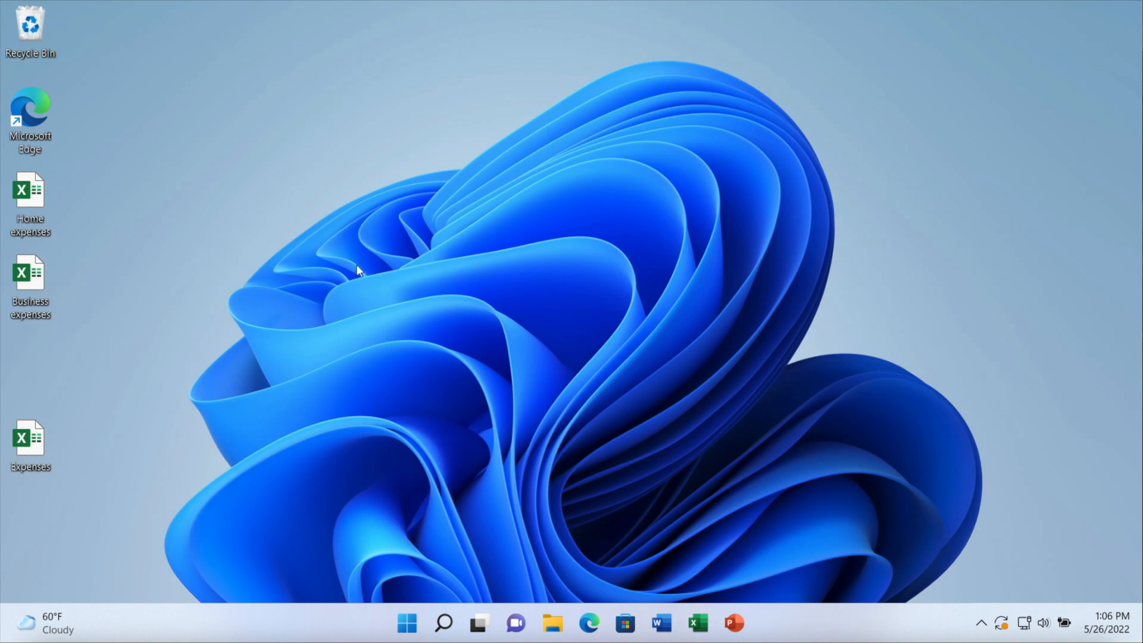
Open the Expenses workbook from the desktop and update its external links
double_click(33, 438)
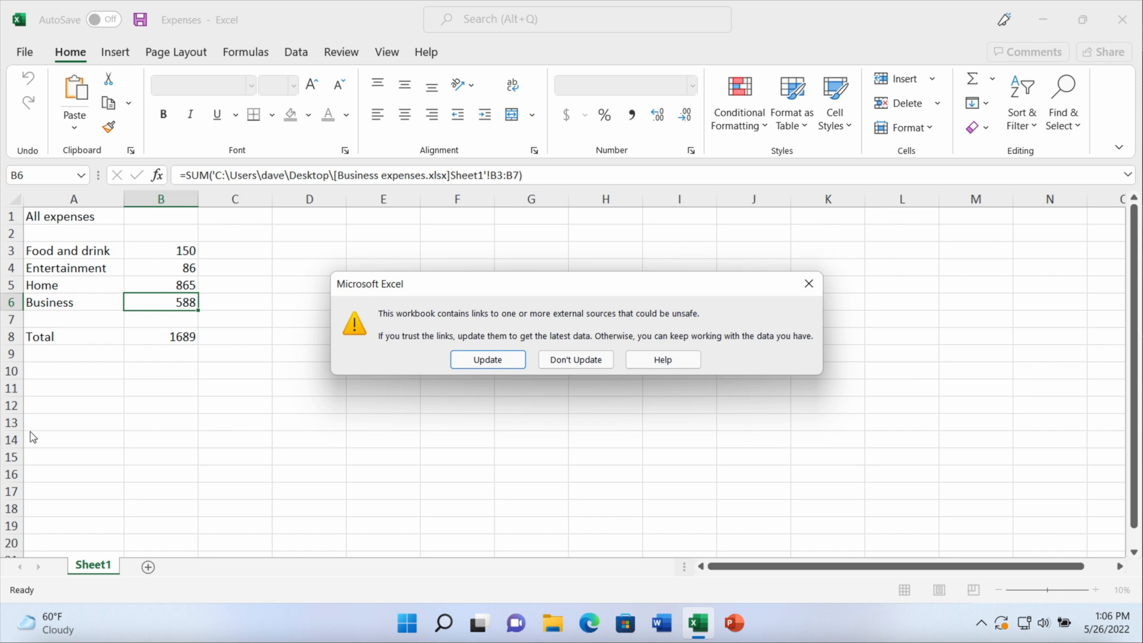
click(488, 361)
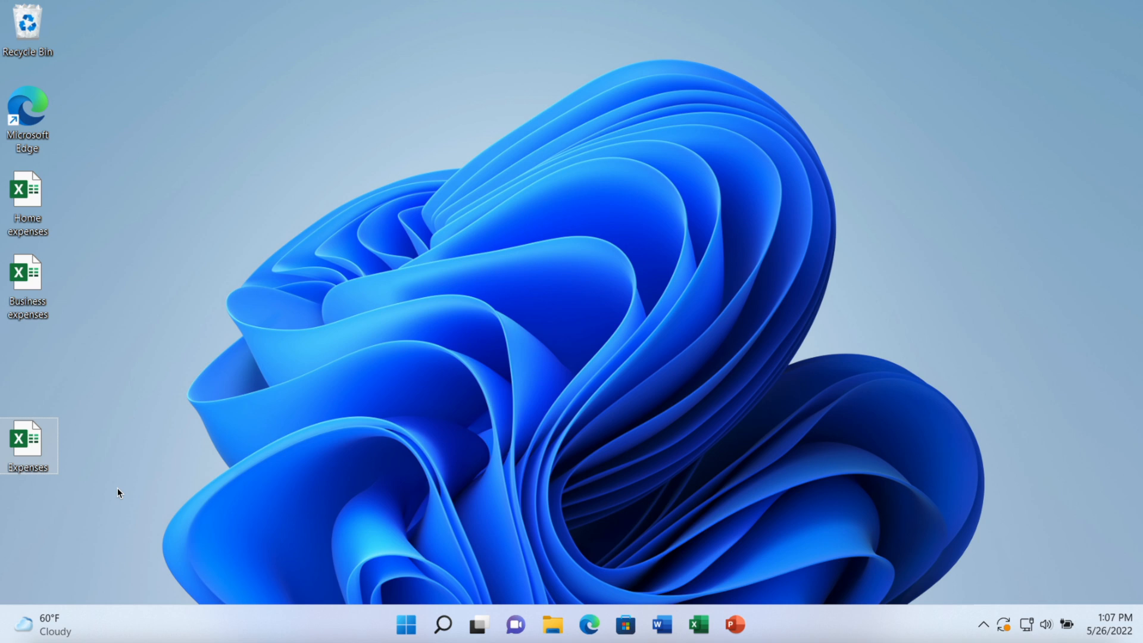
Reopen the Expenses workbook without updating its links and examine the bracketed source file name in the formula in B6
double_click(27, 444)
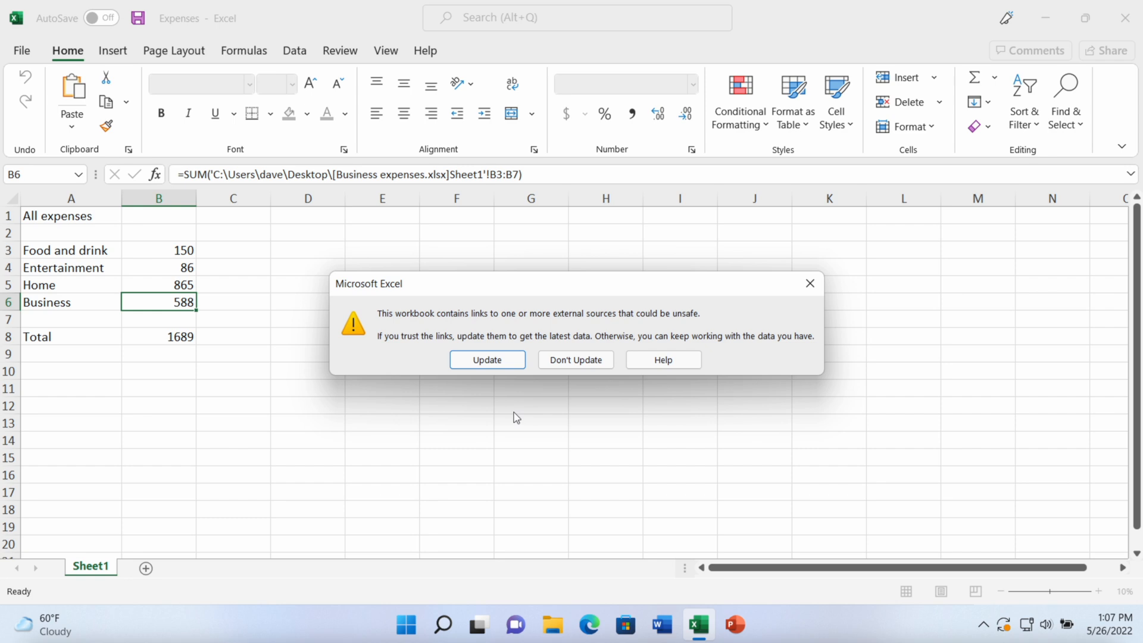
click(583, 359)
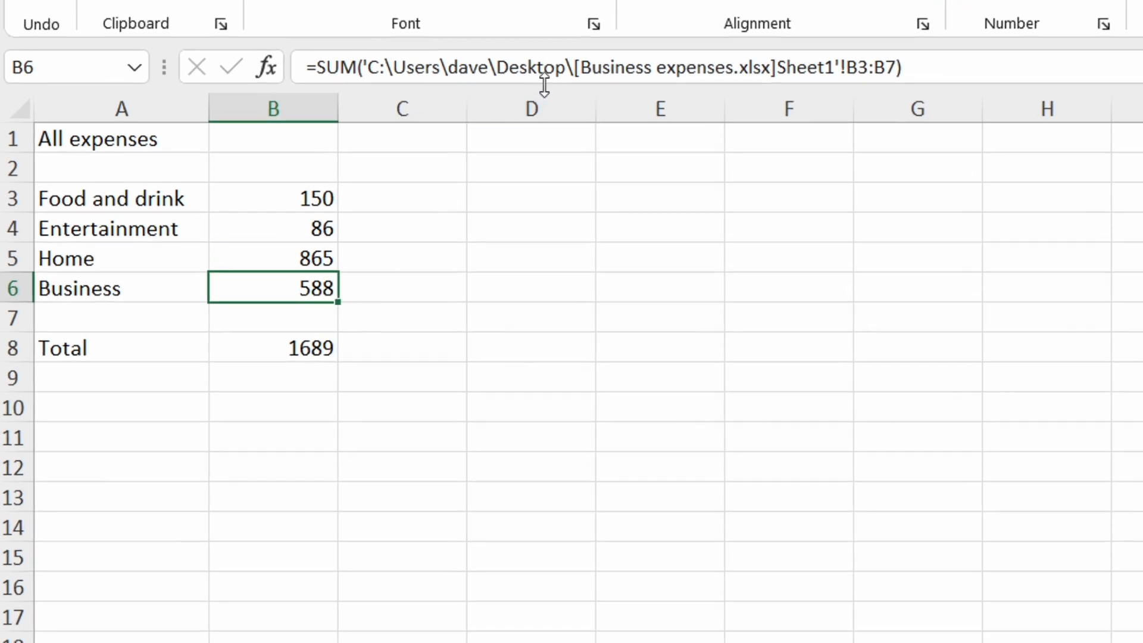
drag(574, 67, 784, 65)
key(Return)
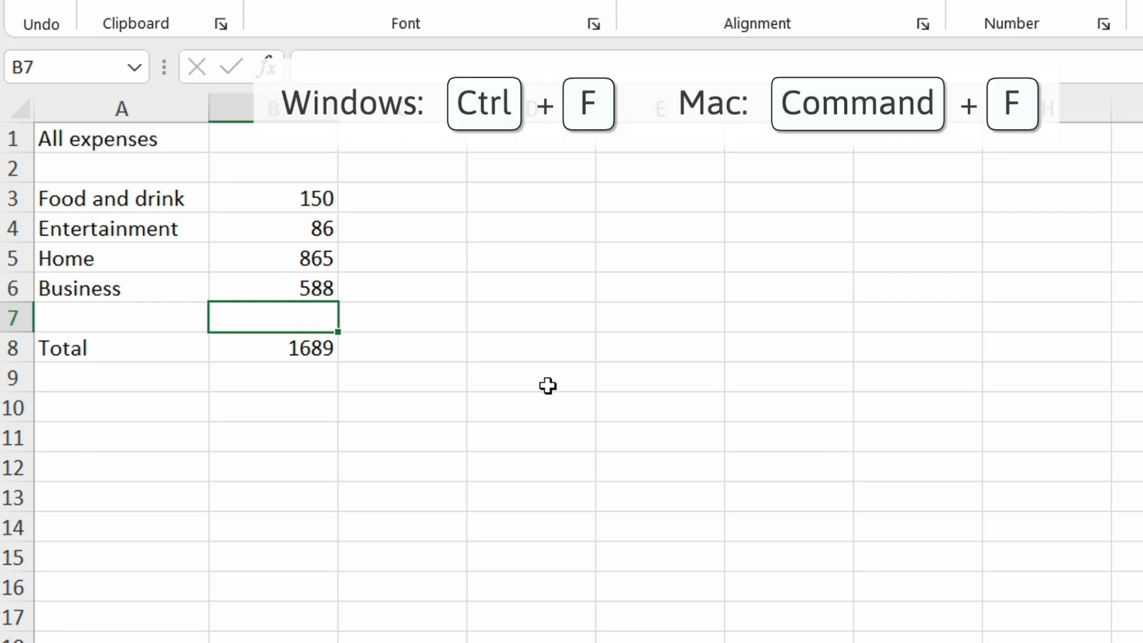
Find the next cell containing "[" across the entire workbook, searching by rows and looking in formulas
key(ctrl+f)
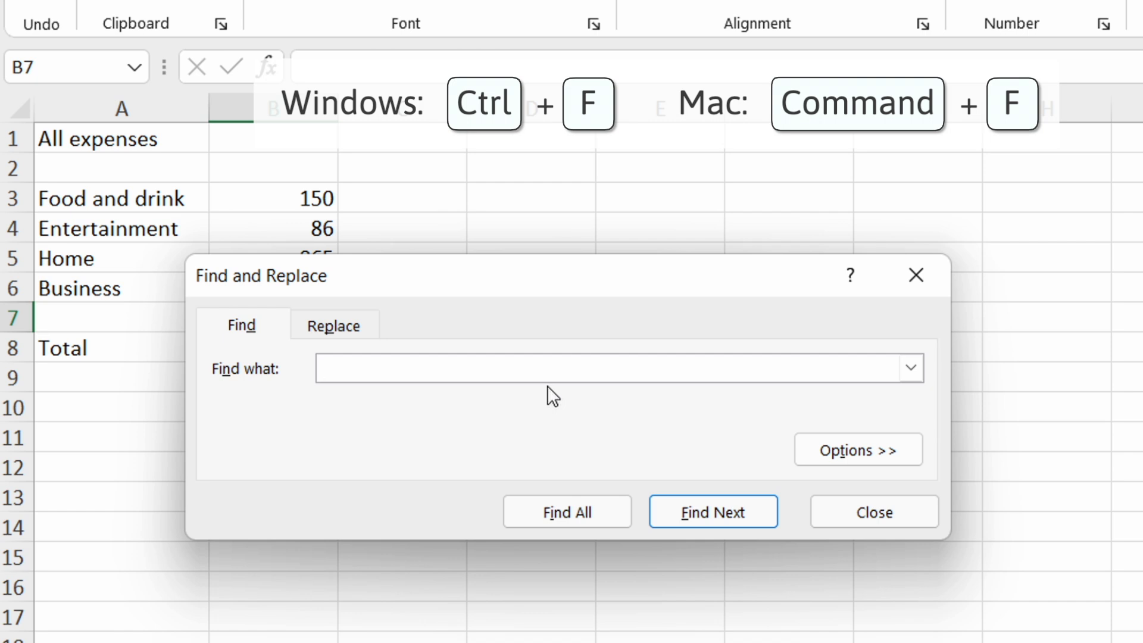
text([)
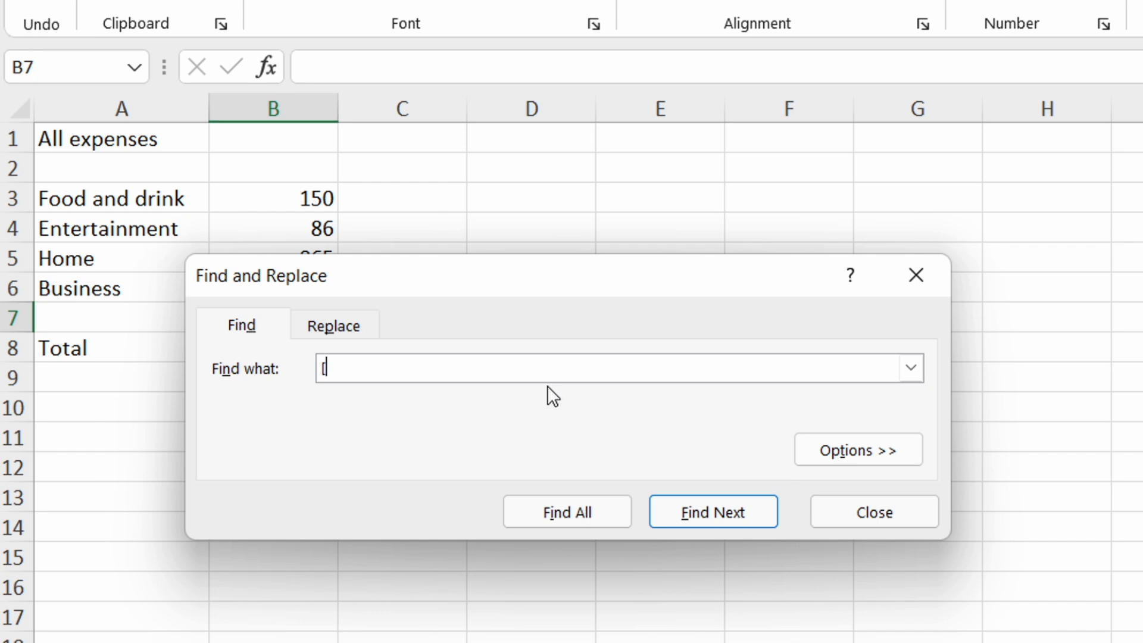
click(842, 449)
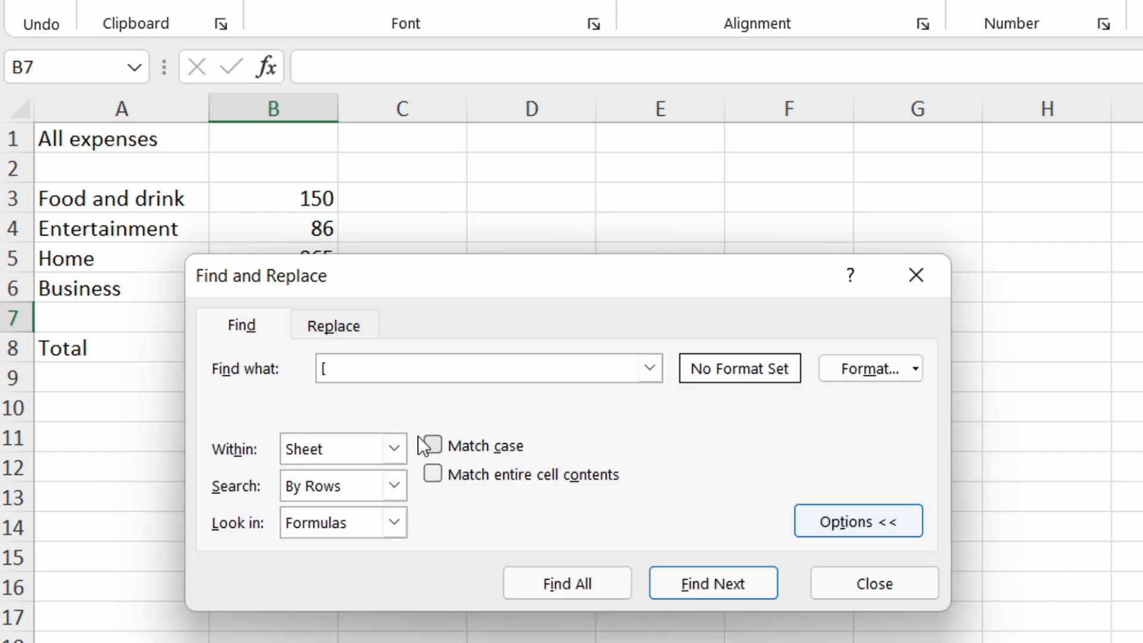
click(398, 449)
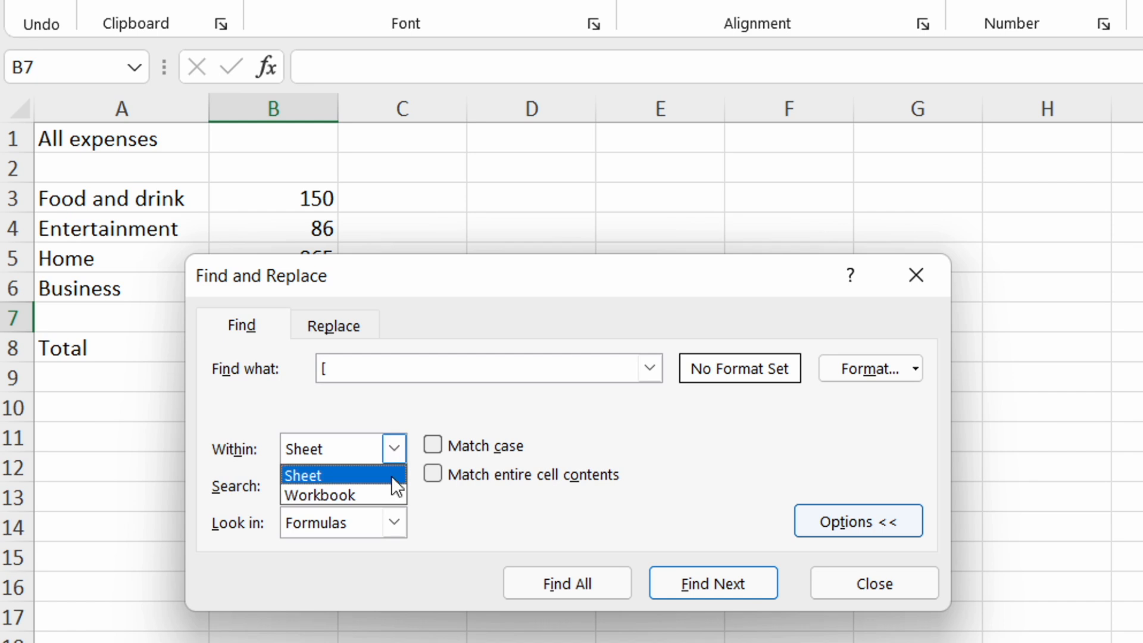
click(390, 495)
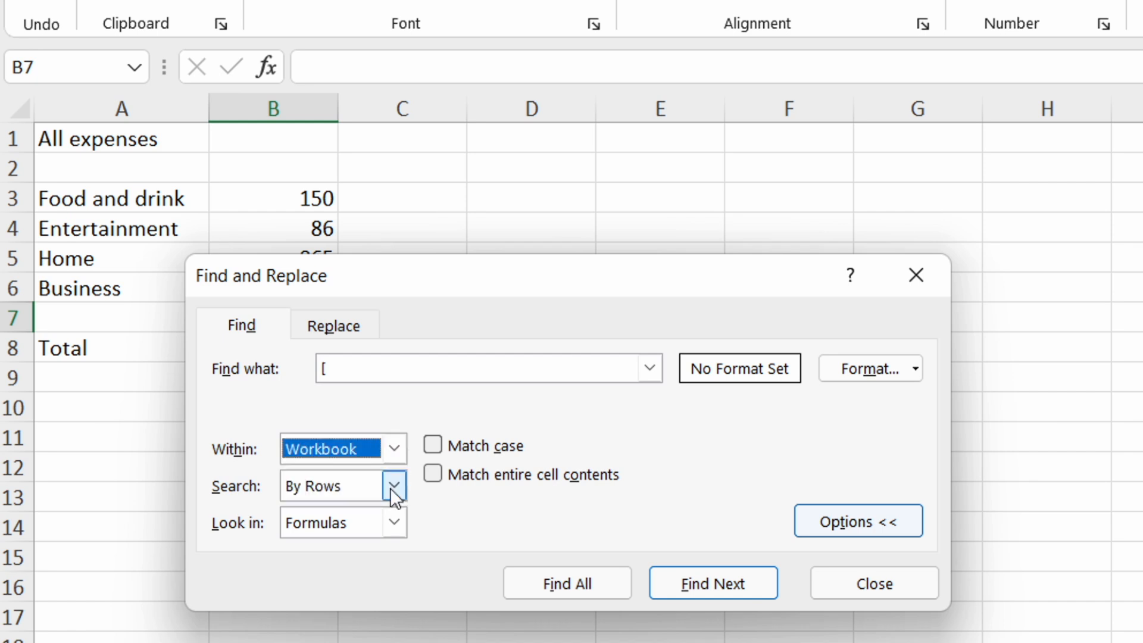
click(749, 577)
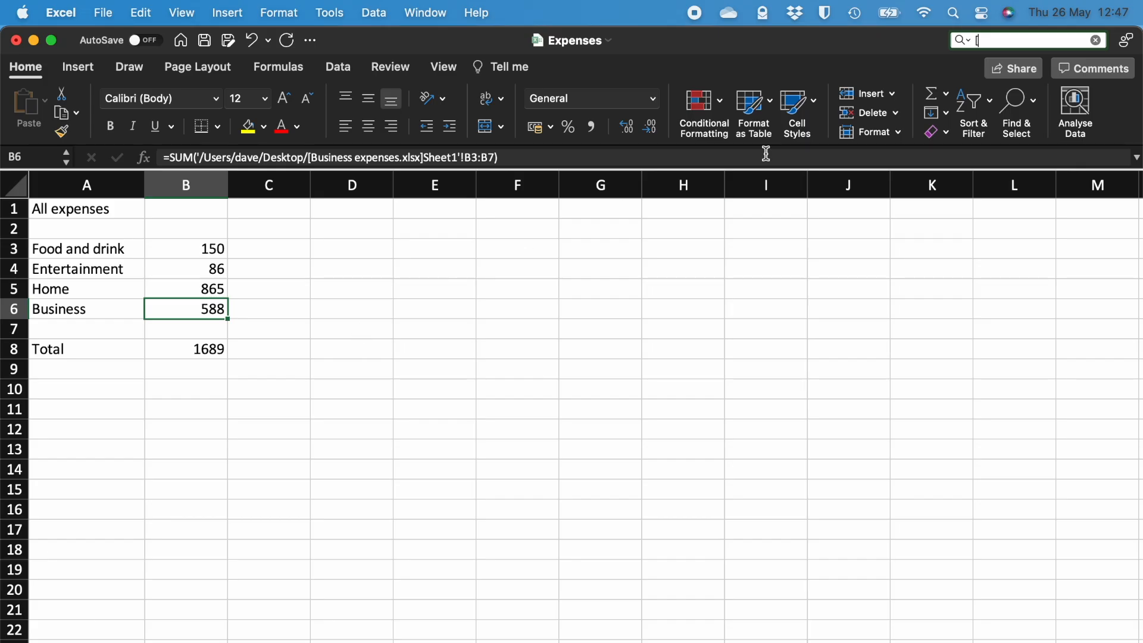
In Excel for Mac, search the entire workbook for "[" and move on to the next match
click(967, 41)
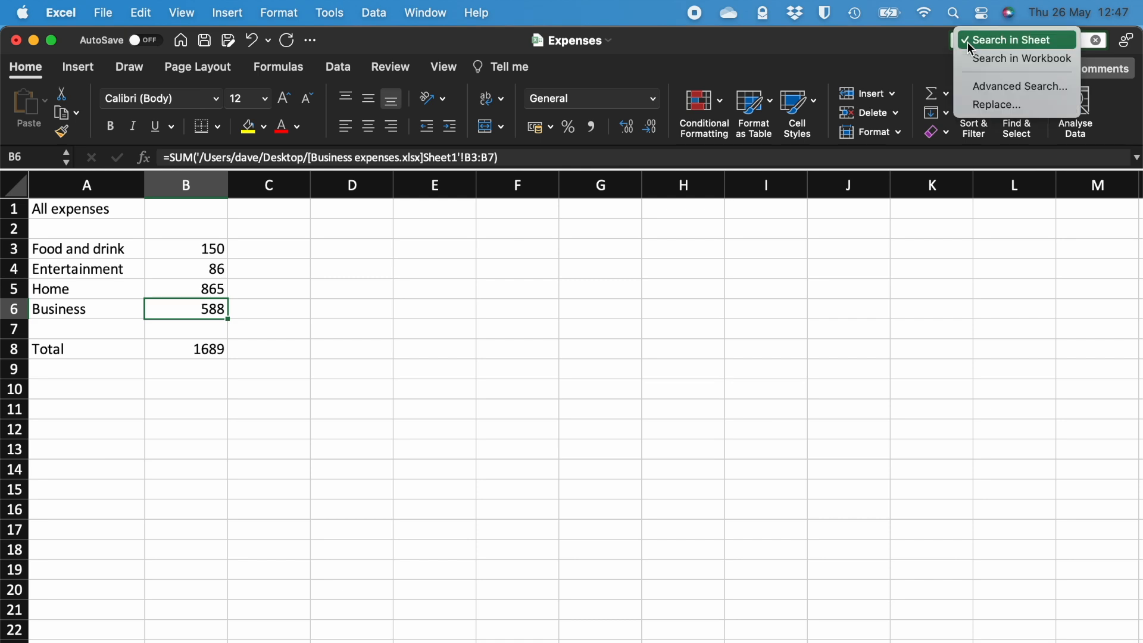
click(974, 59)
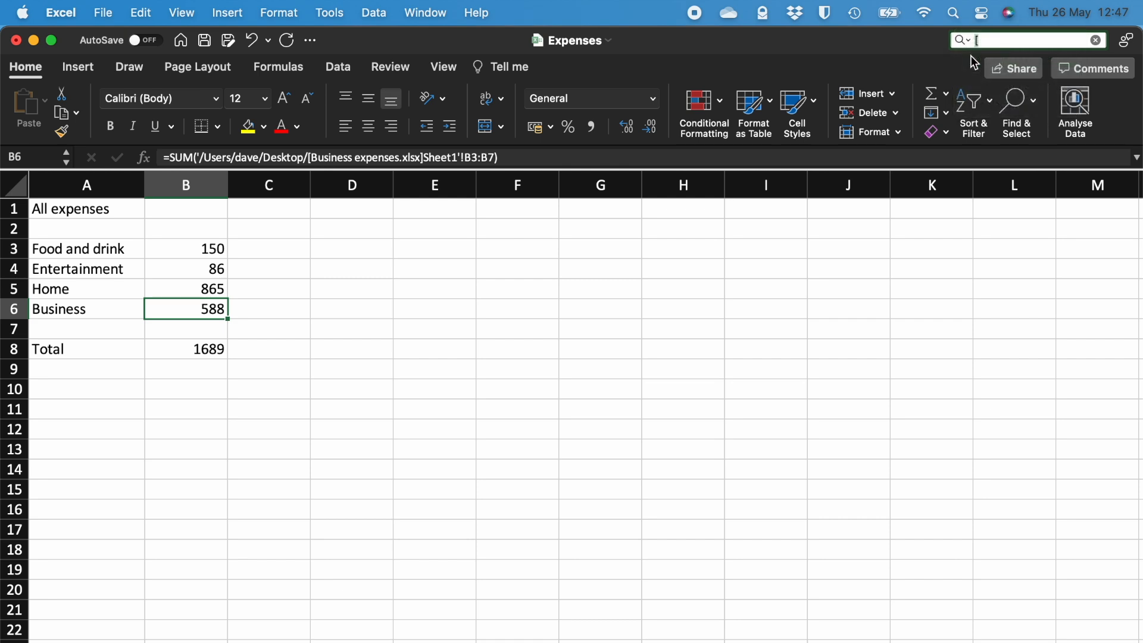
key(Return)
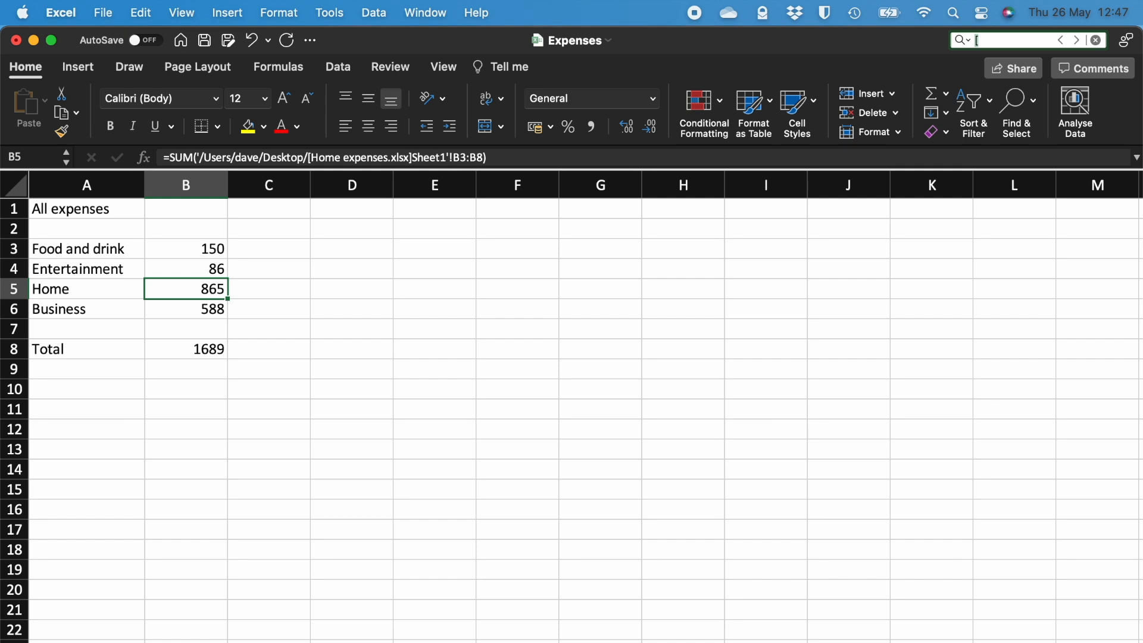
click(1077, 41)
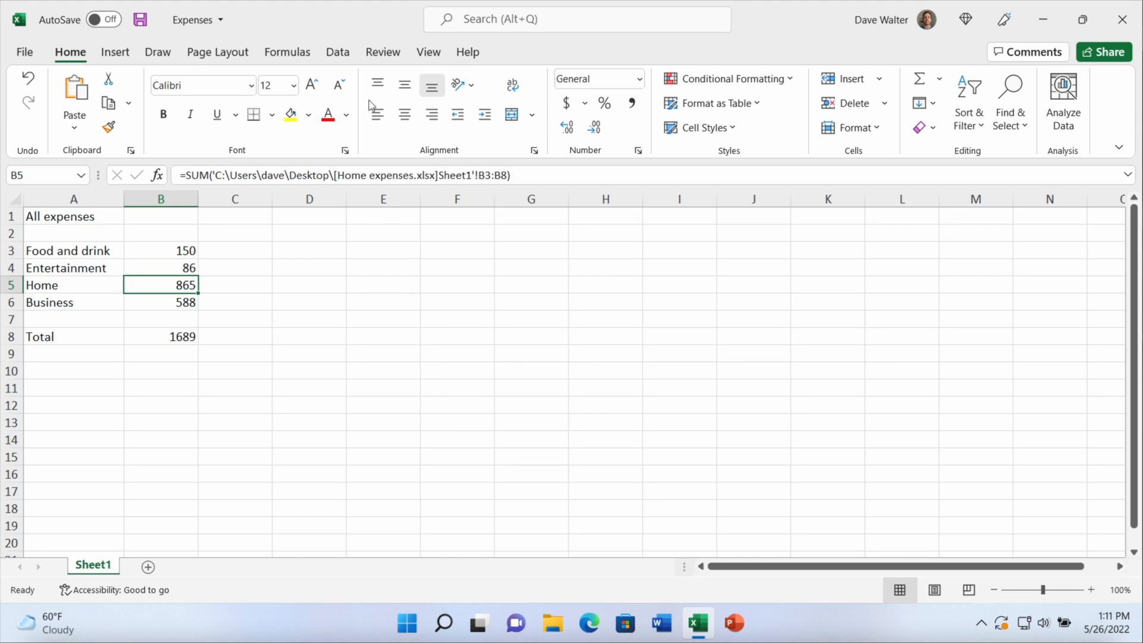
Set the startup prompt of the workbook's links to "Don't display the alert and update links"
click(337, 53)
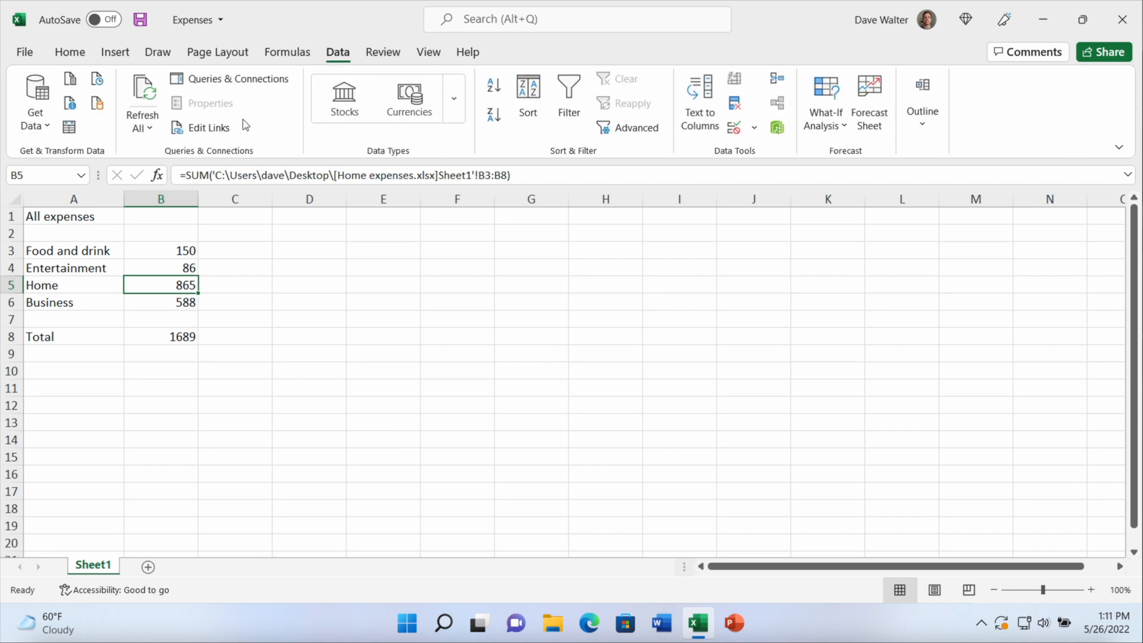
click(228, 133)
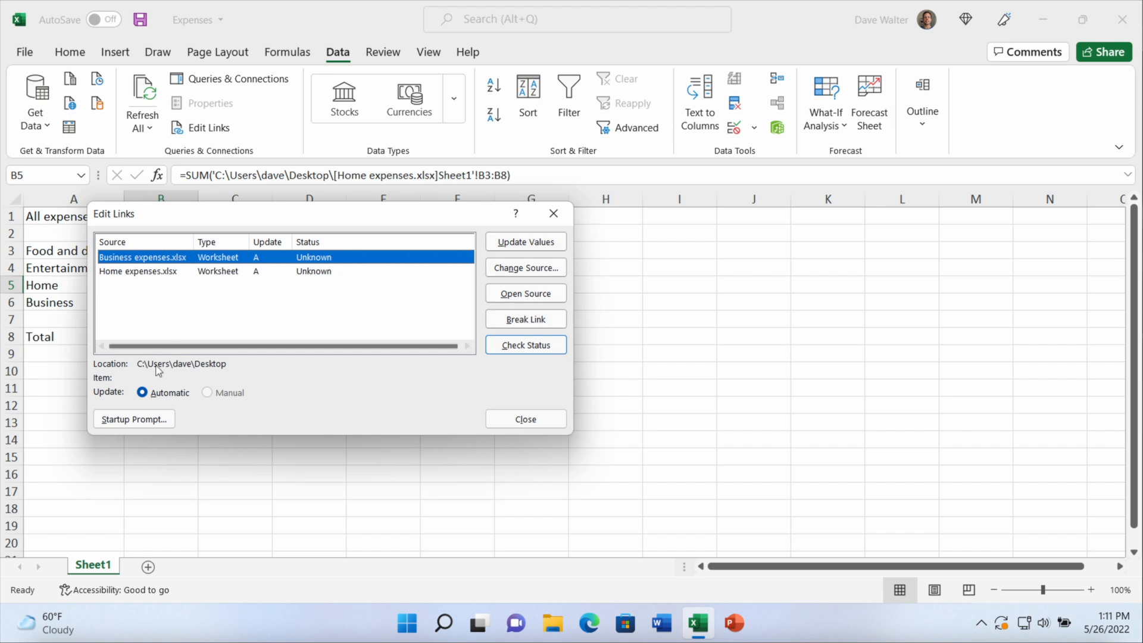
click(158, 421)
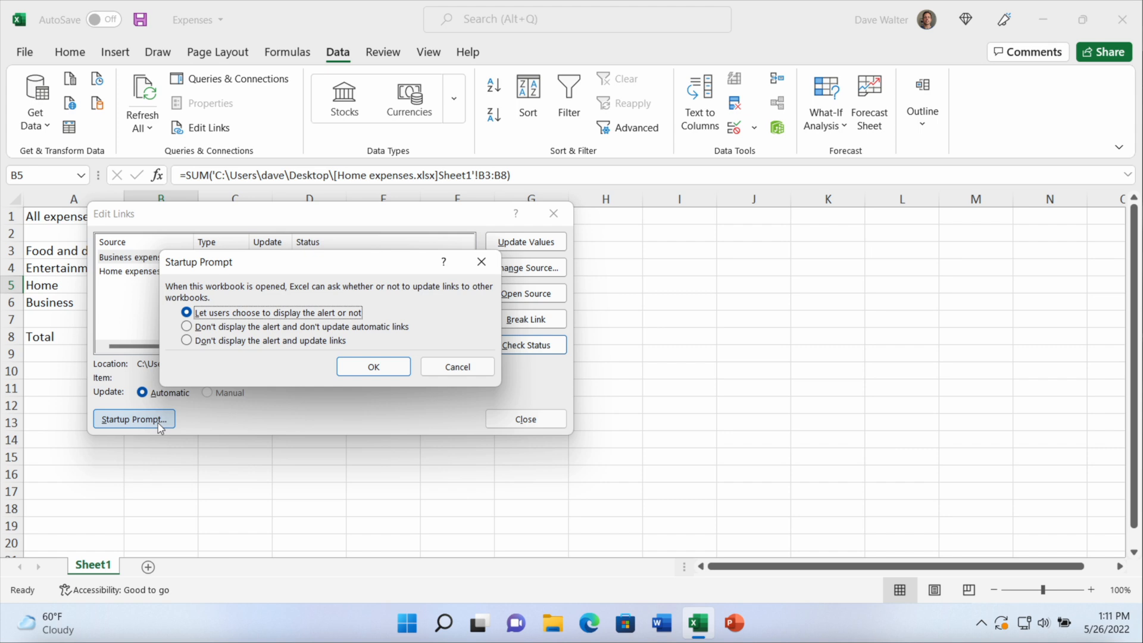
click(260, 342)
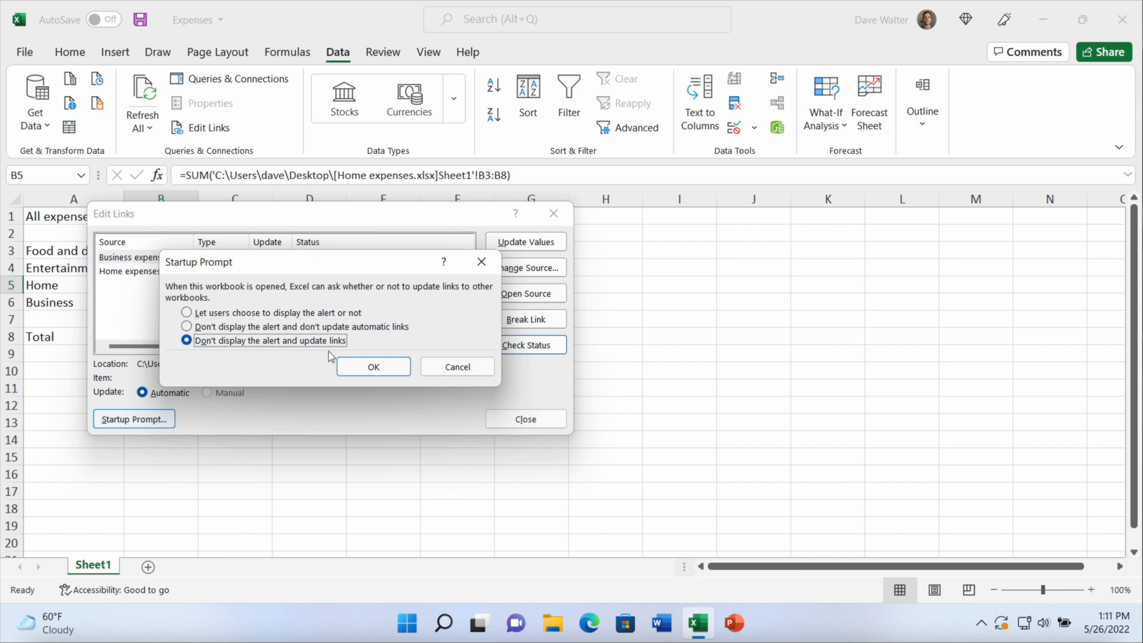
click(369, 366)
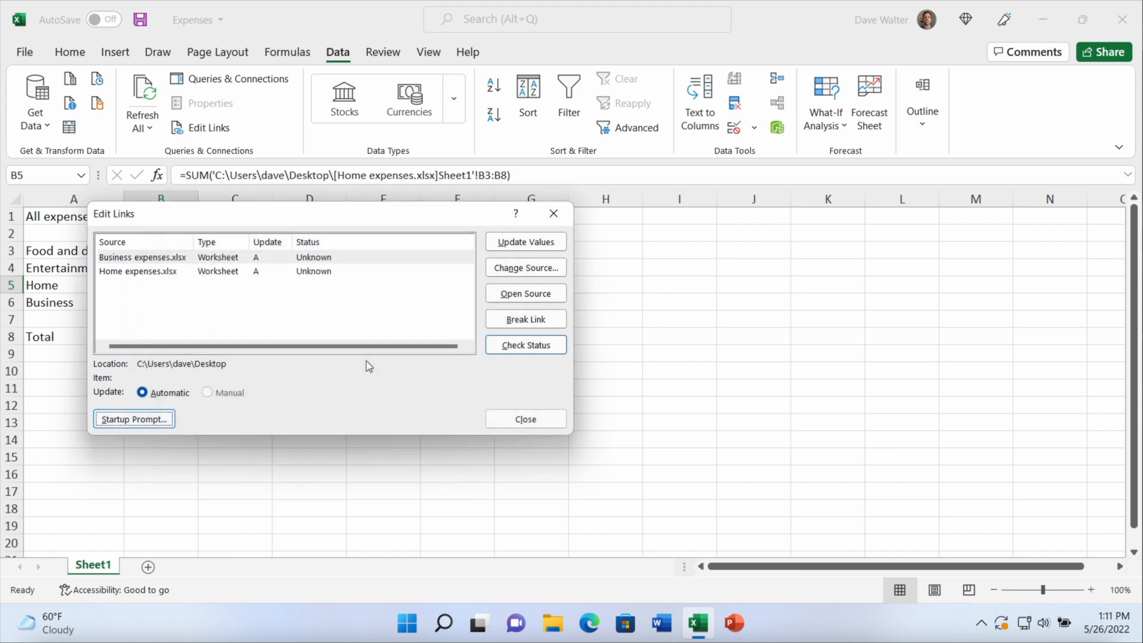
Confirm the "Don't display the alert and update links" startup prompt for the Home expenses.xlsx link and finish editing links
click(169, 273)
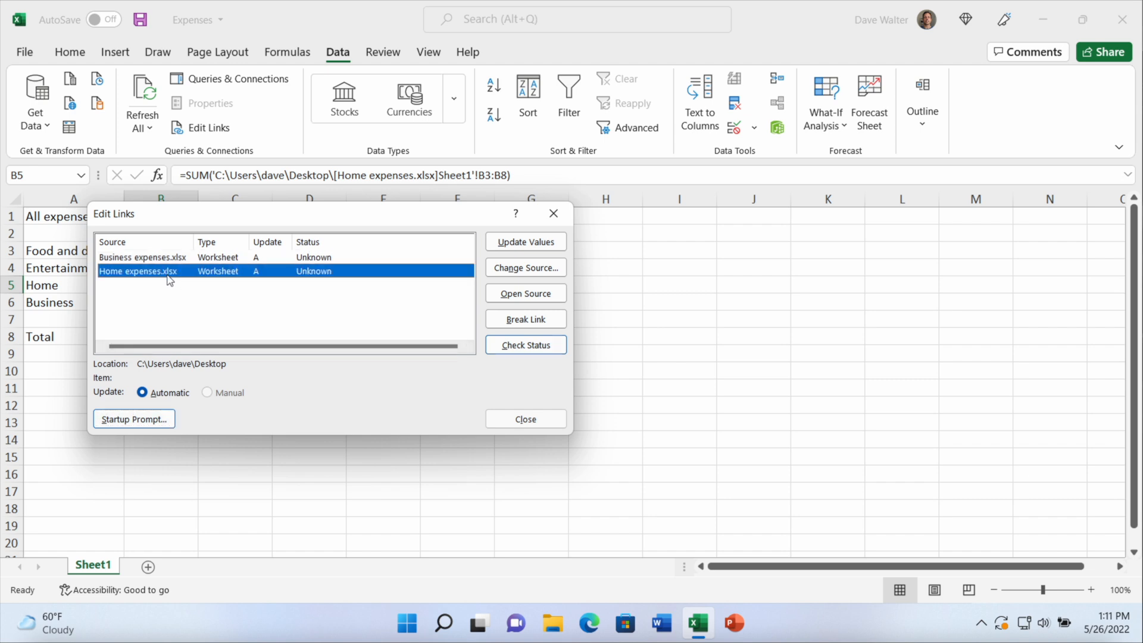
click(159, 419)
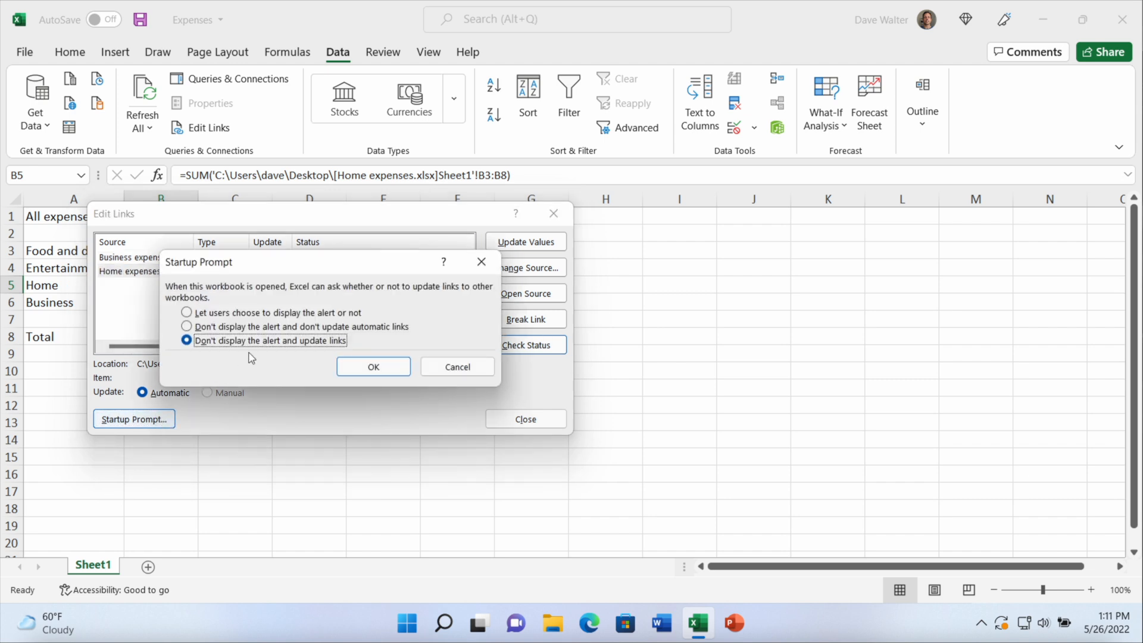
click(370, 366)
click(503, 420)
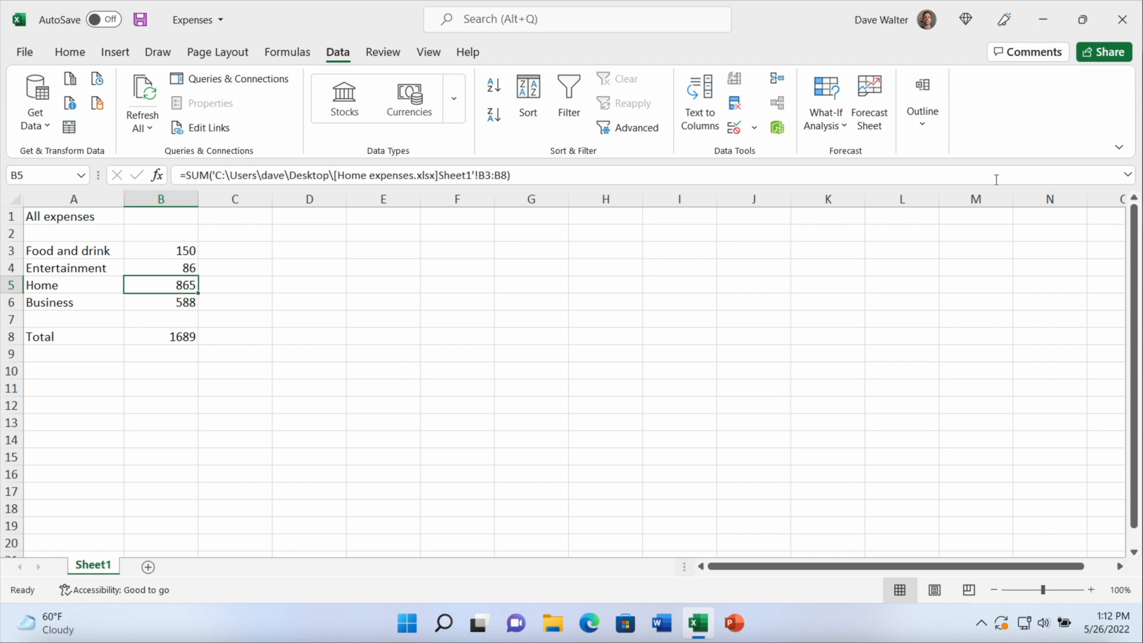
Close the Expenses workbook, saving its changes
click(1122, 19)
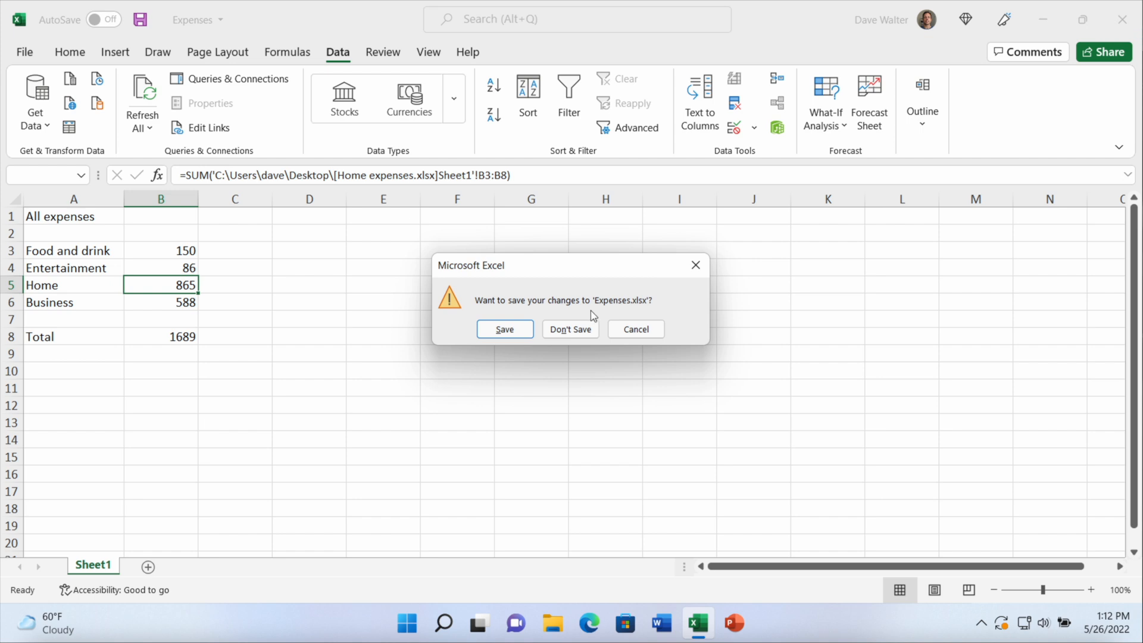
click(504, 329)
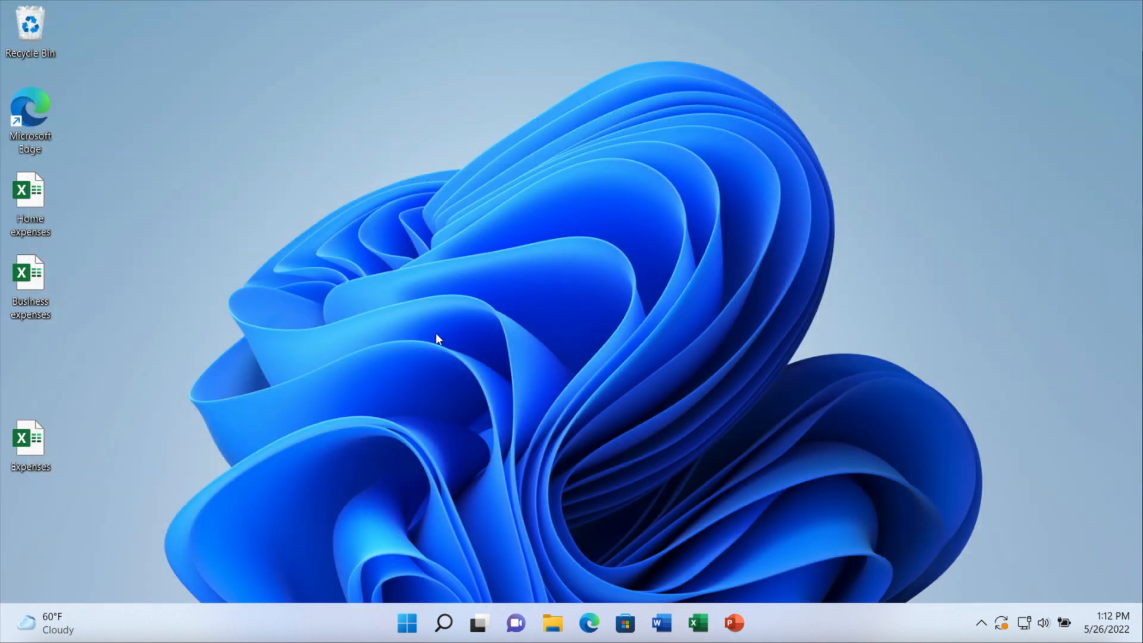
Open the Home expenses workbook from the desktop and set the Broadband amount in B7 to 30
double_click(33, 199)
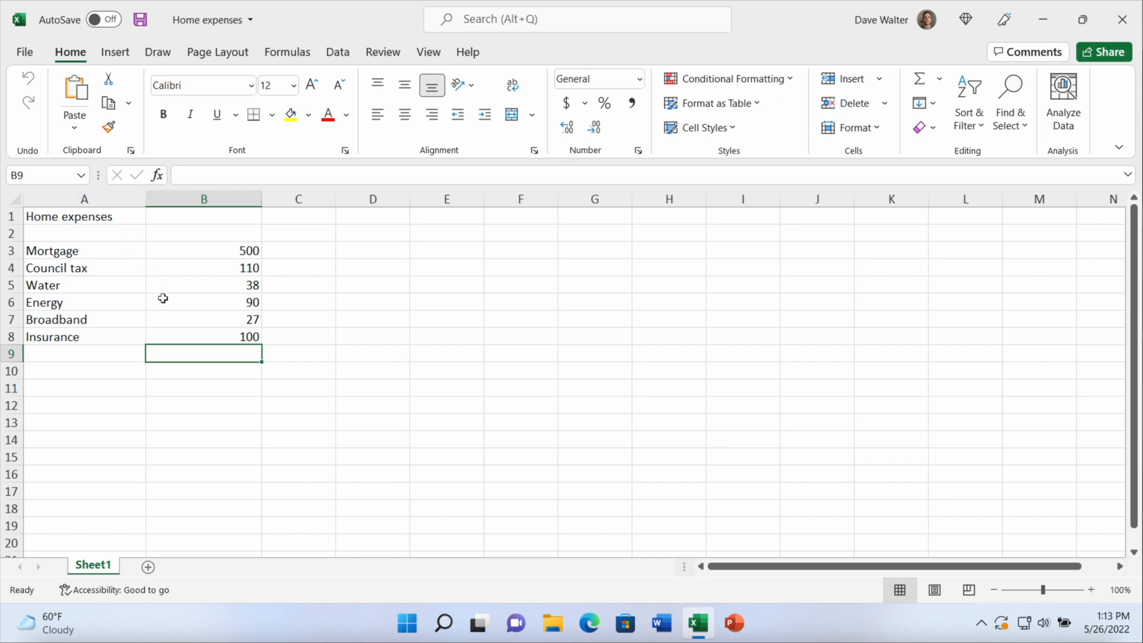
click(179, 320)
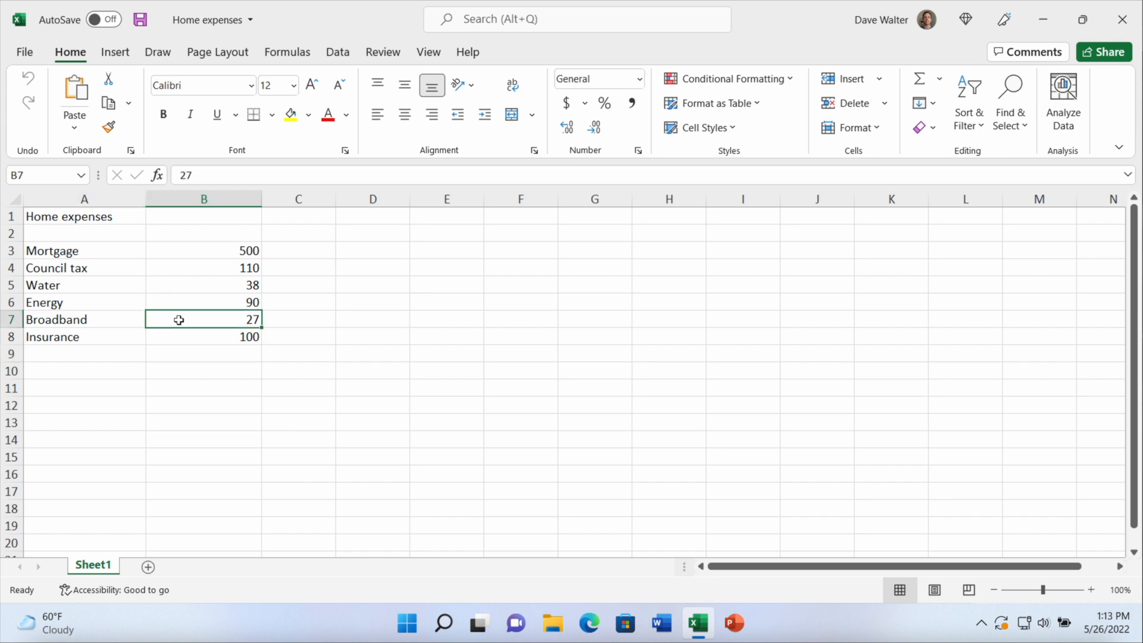
text(30)
key(Return)
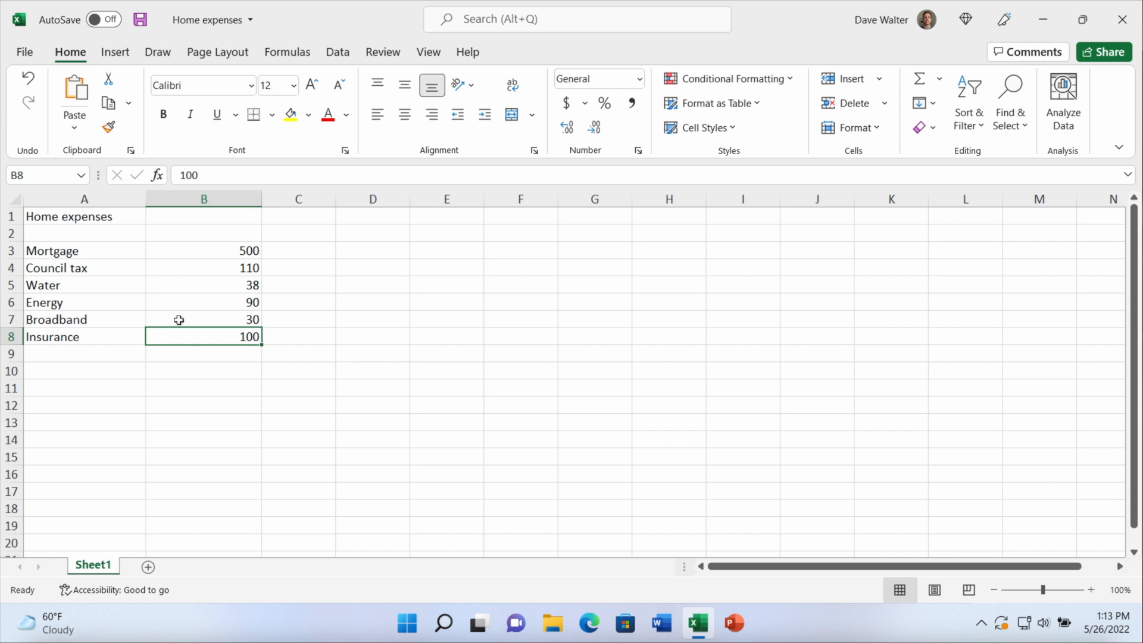
Close the Home expenses workbook, saving its changes, and open the Expenses workbook from the desktop
click(1122, 20)
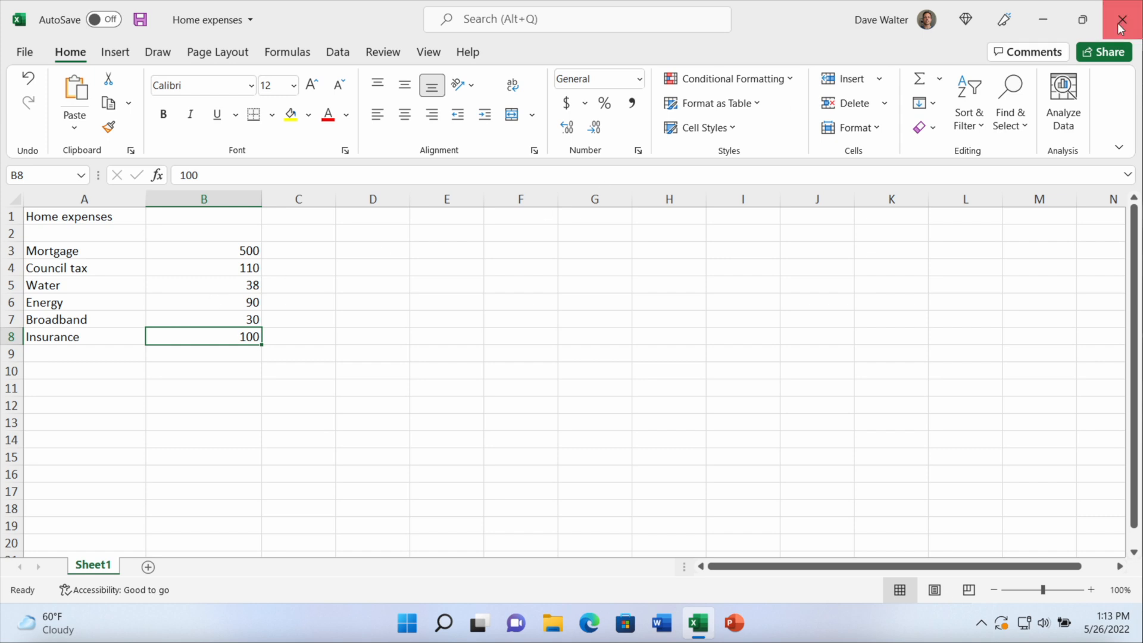
click(516, 329)
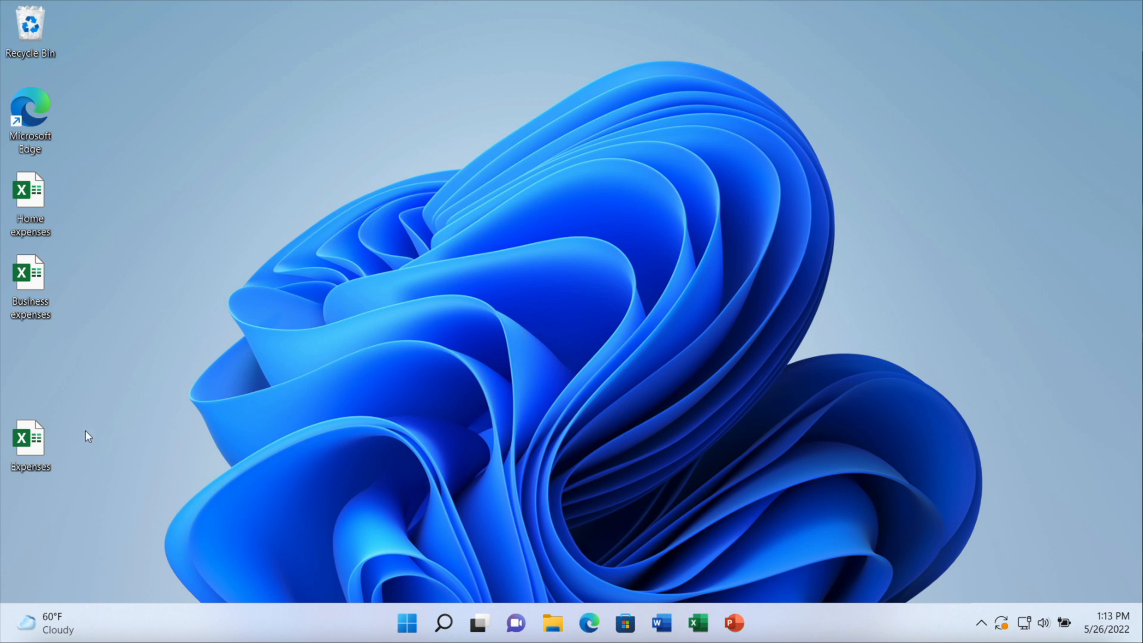
double_click(30, 438)
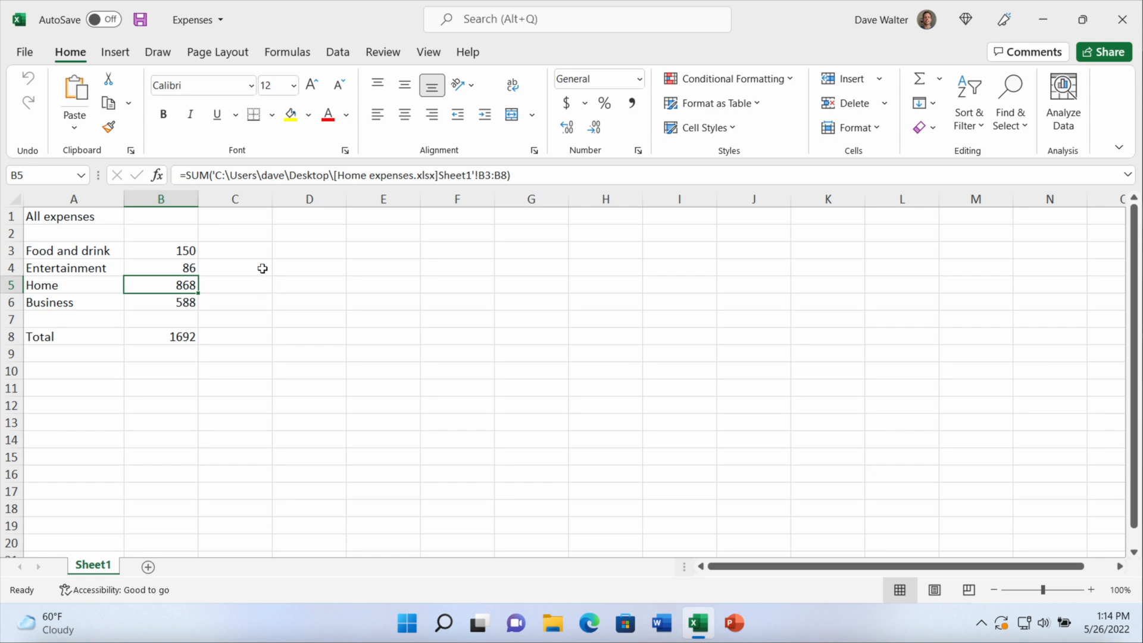
Turn off "Ask to update automatic links" in Excel's advanced options and apply the change
click(30, 61)
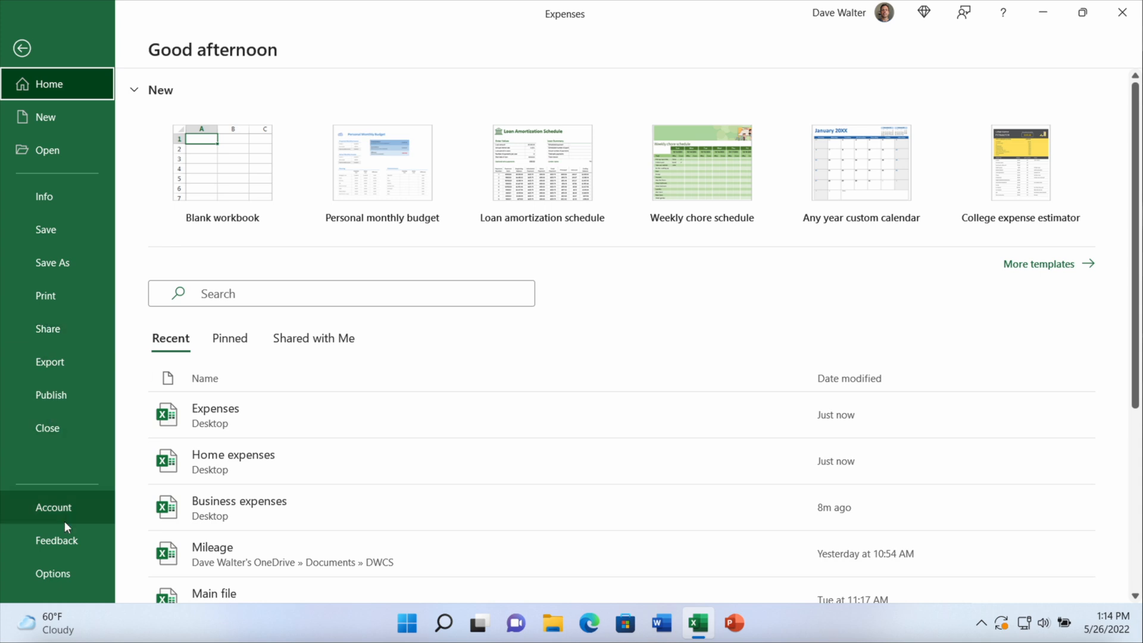
click(66, 572)
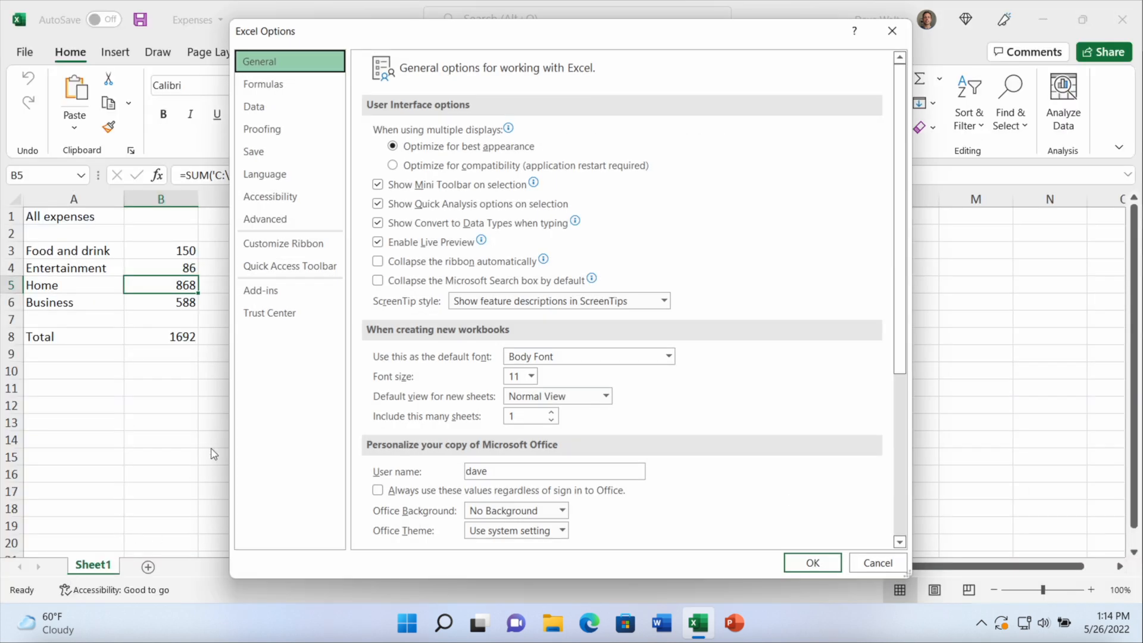
click(309, 221)
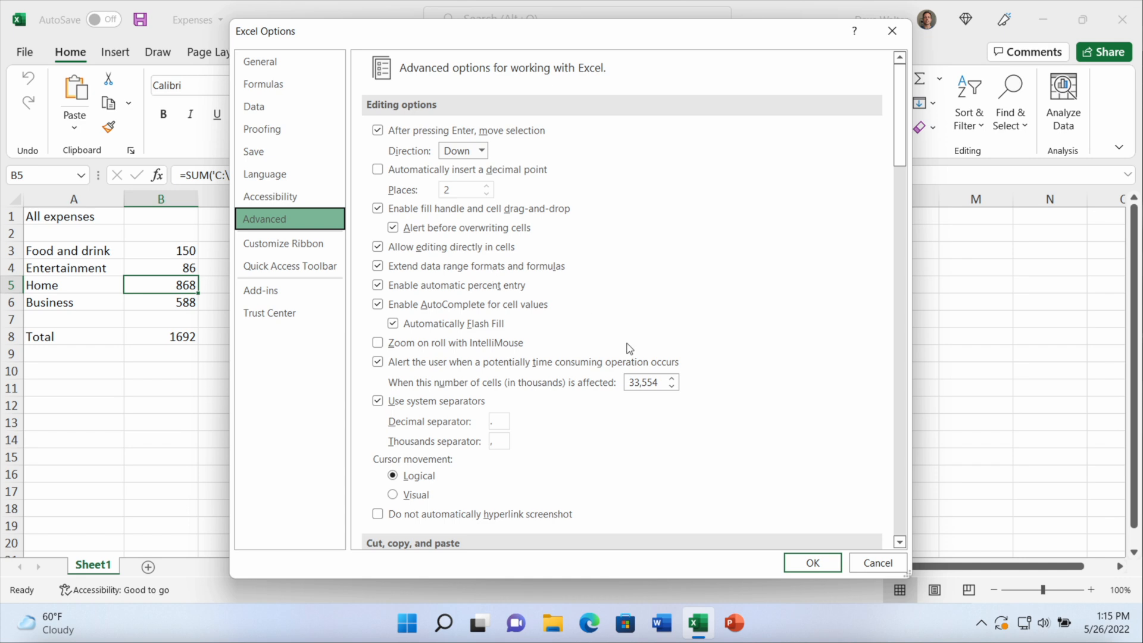
scroll(659, 386, down, 3)
scroll(659, 386, down, 15)
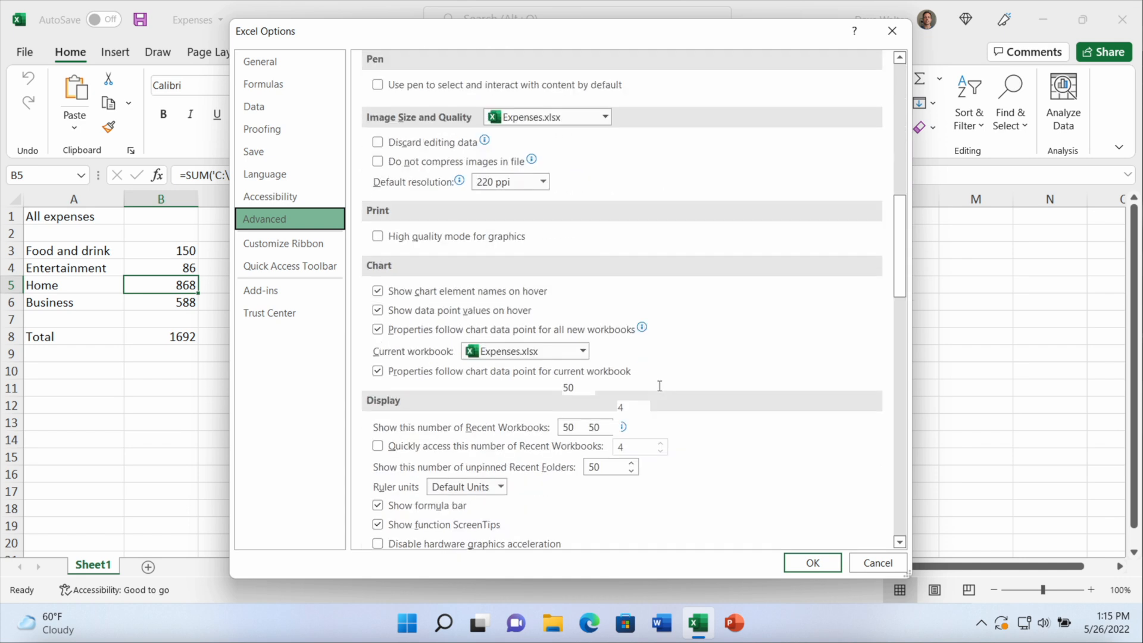
scroll(659, 386, down, 12)
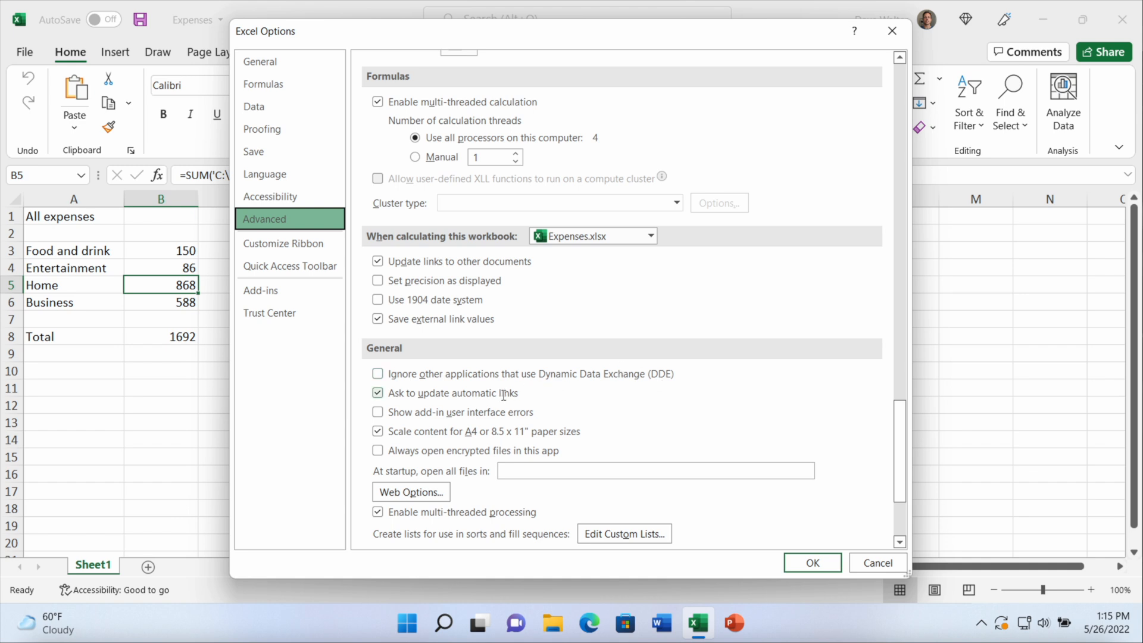
click(377, 392)
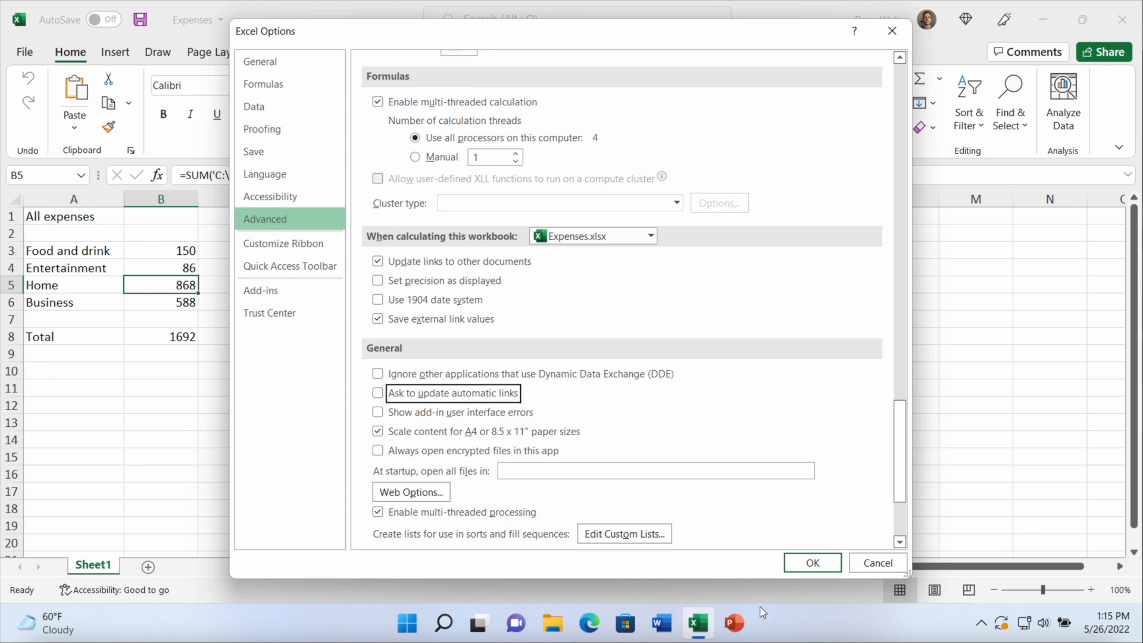
click(813, 563)
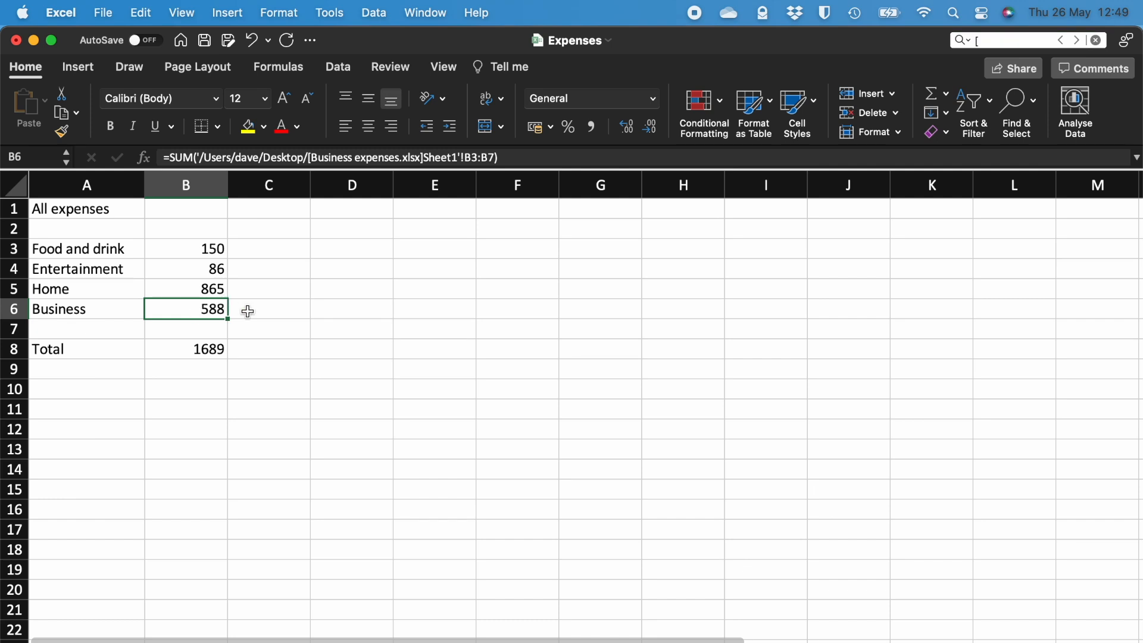
In Excel for Mac, turn off "Ask to update automatic links" in the Edit preferences and close the preferences
click(62, 13)
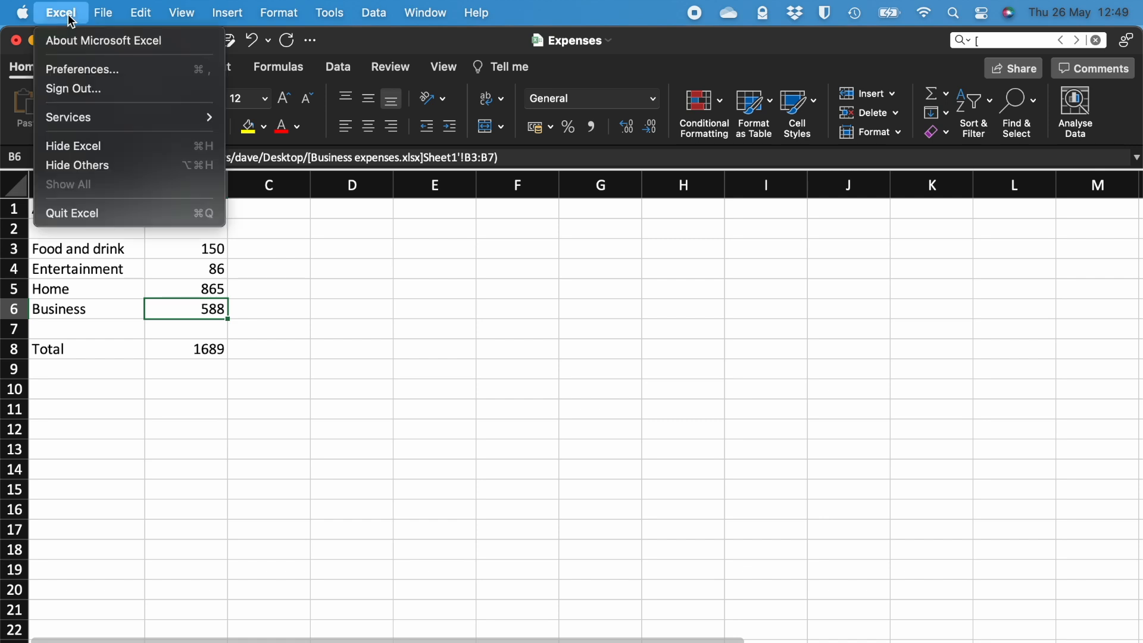
click(83, 70)
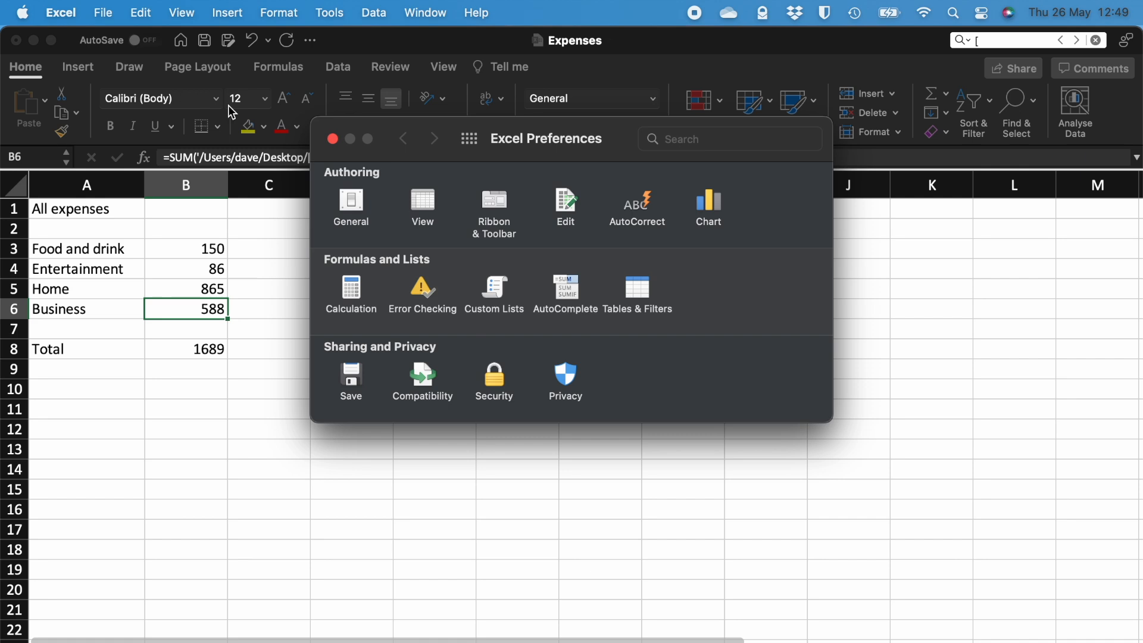
click(568, 208)
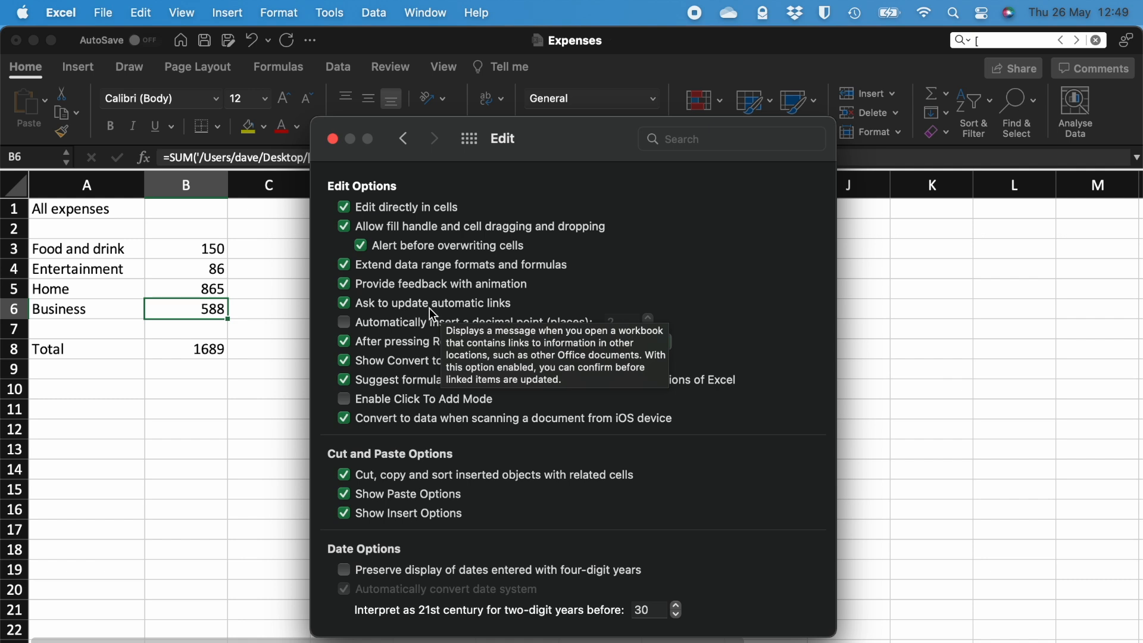
click(344, 304)
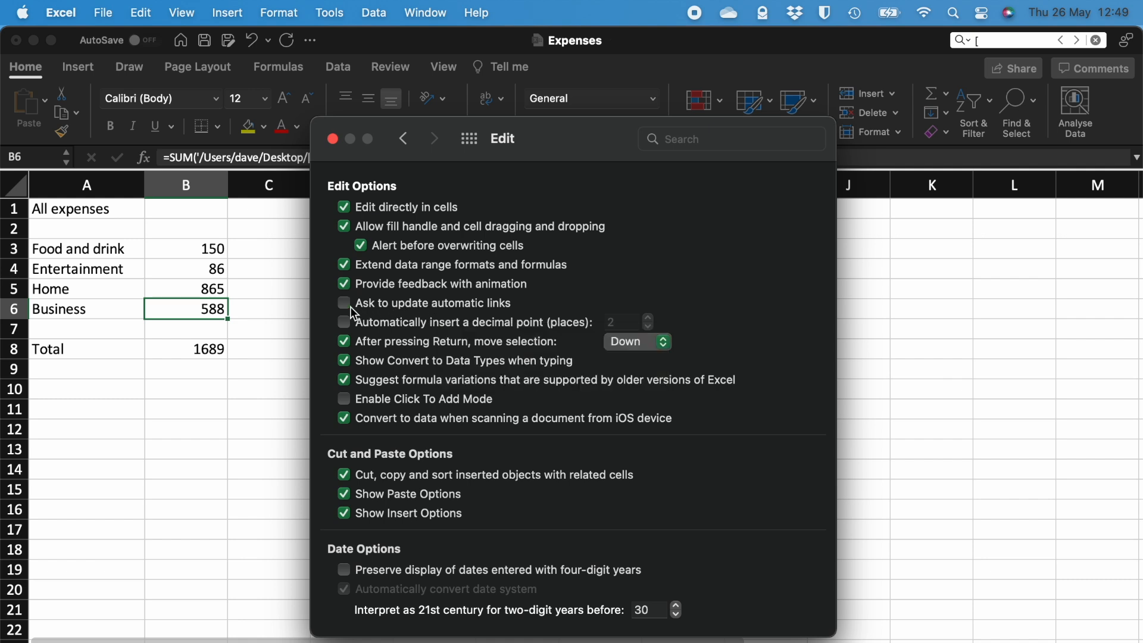
click(333, 140)
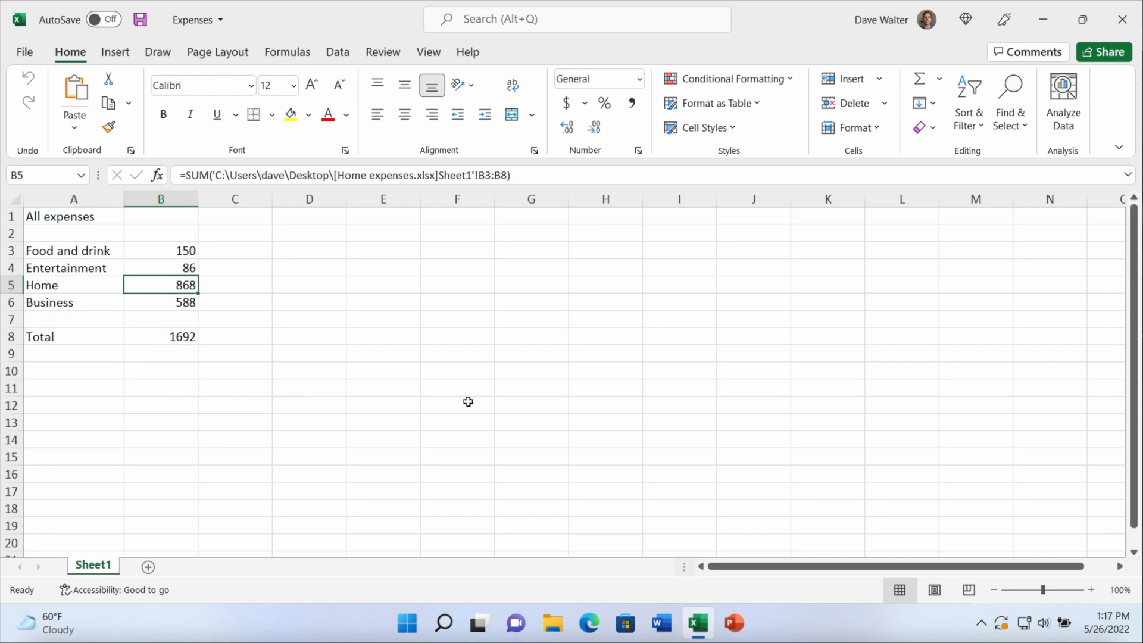
In Excel for Windows, check the Name Manager of the Expenses workbook for names that refer to external workbooks
click(290, 55)
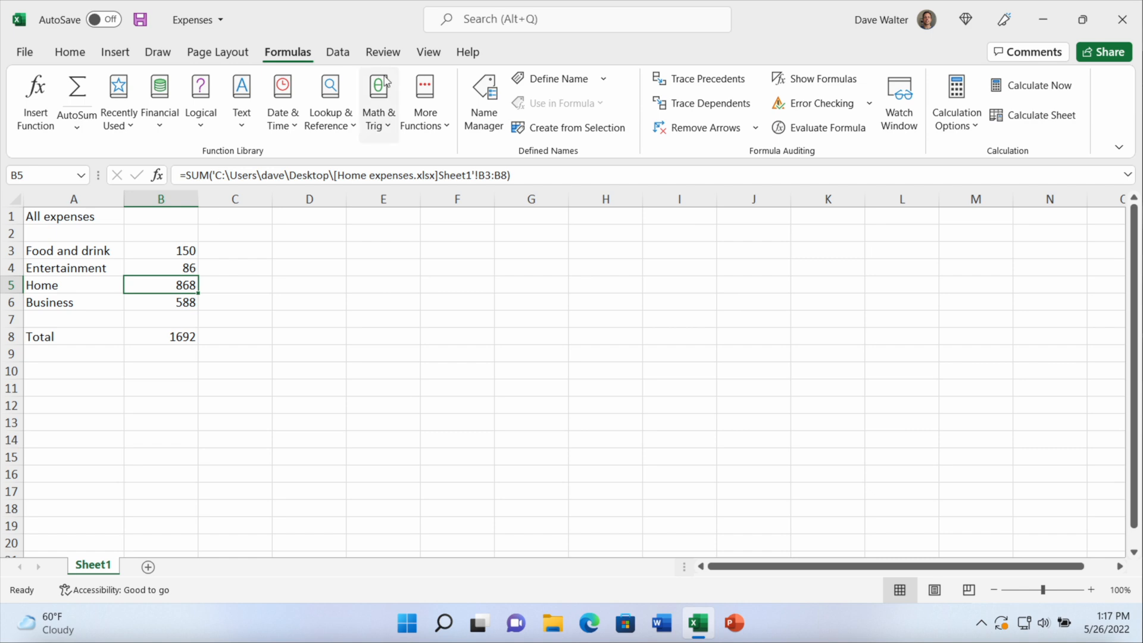
click(483, 113)
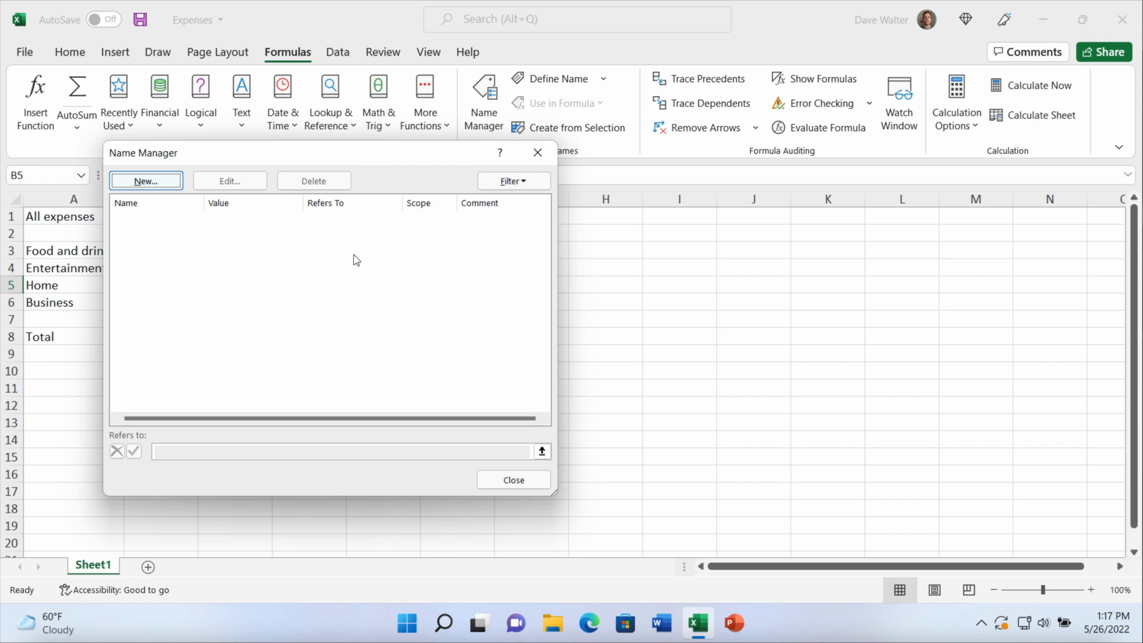
click(491, 483)
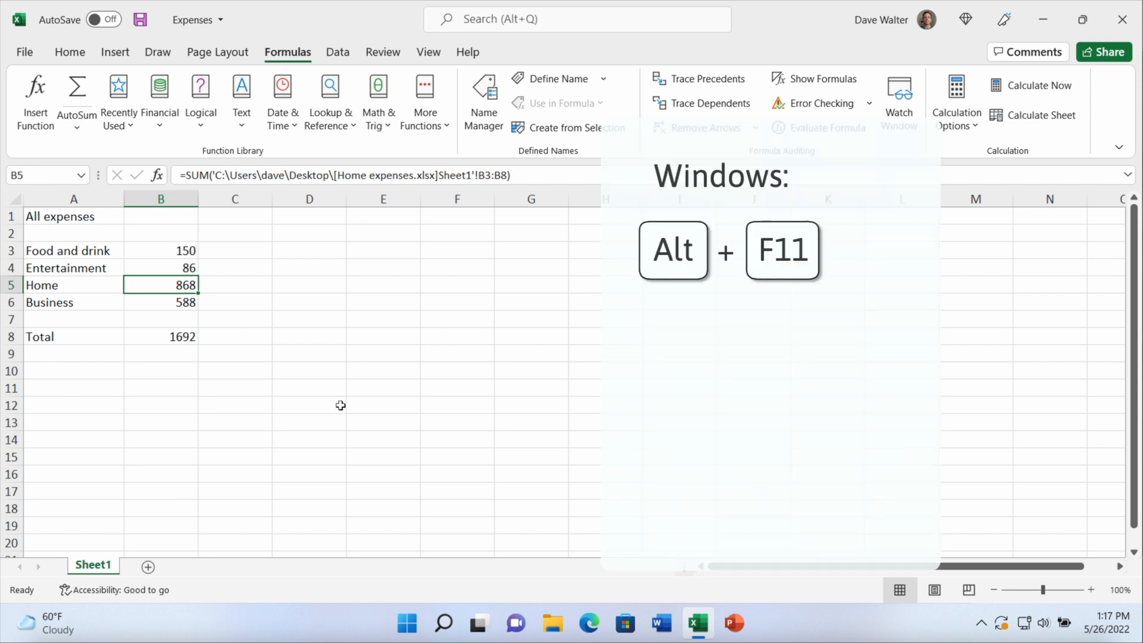
Examine the VBA code of Sheet1 and ThisWorkbook for external links, and close the Visual Basic editor
key(alt+F11)
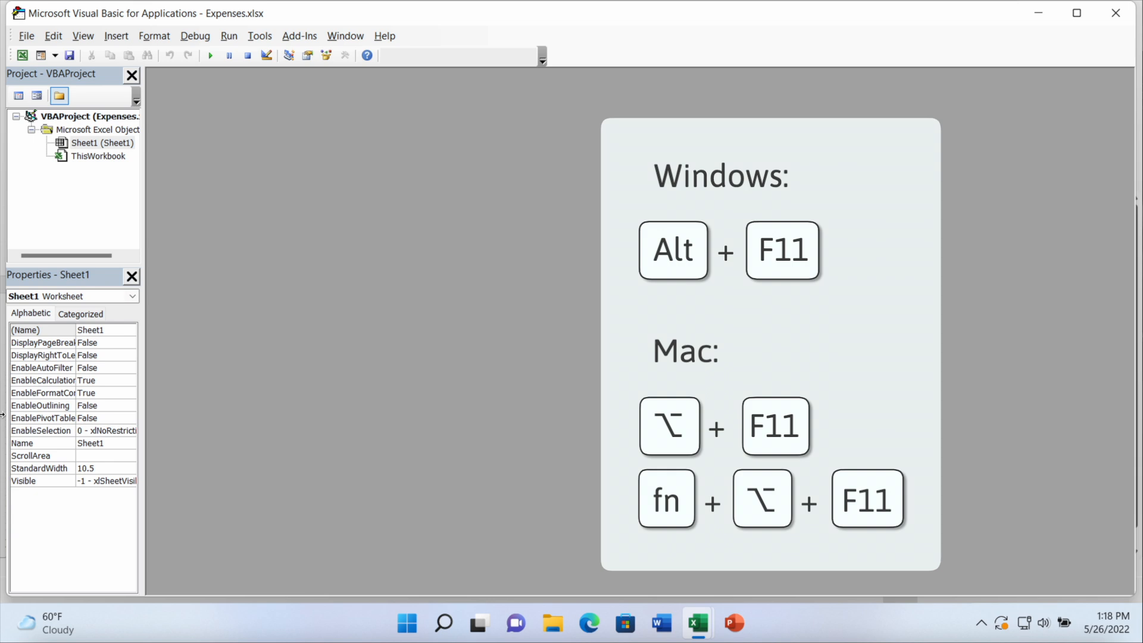
click(105, 149)
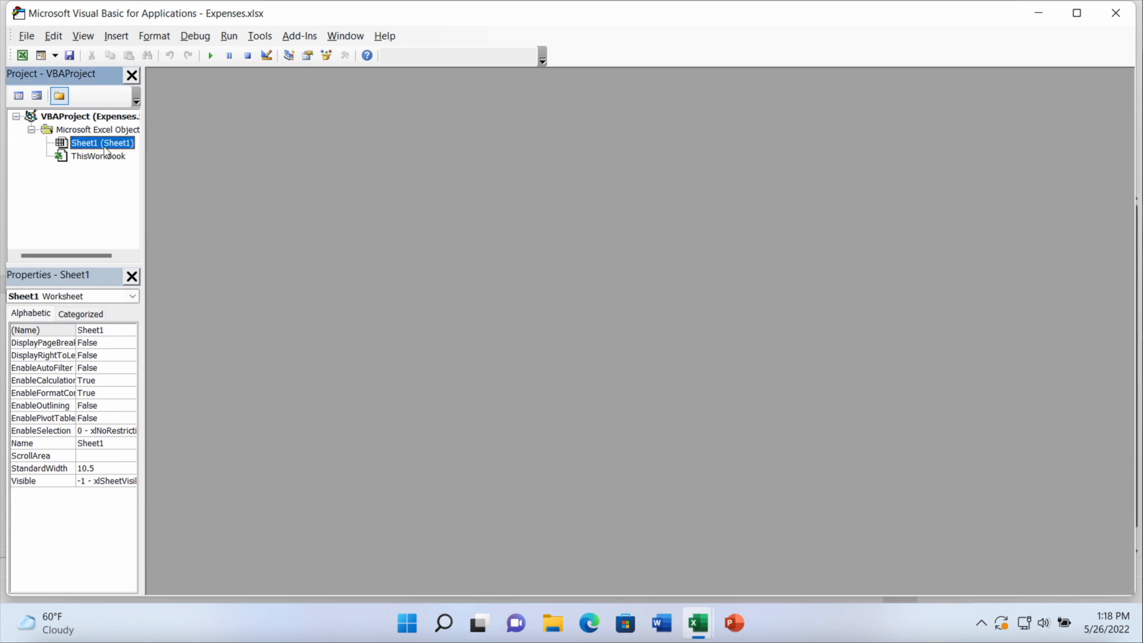
double_click(105, 150)
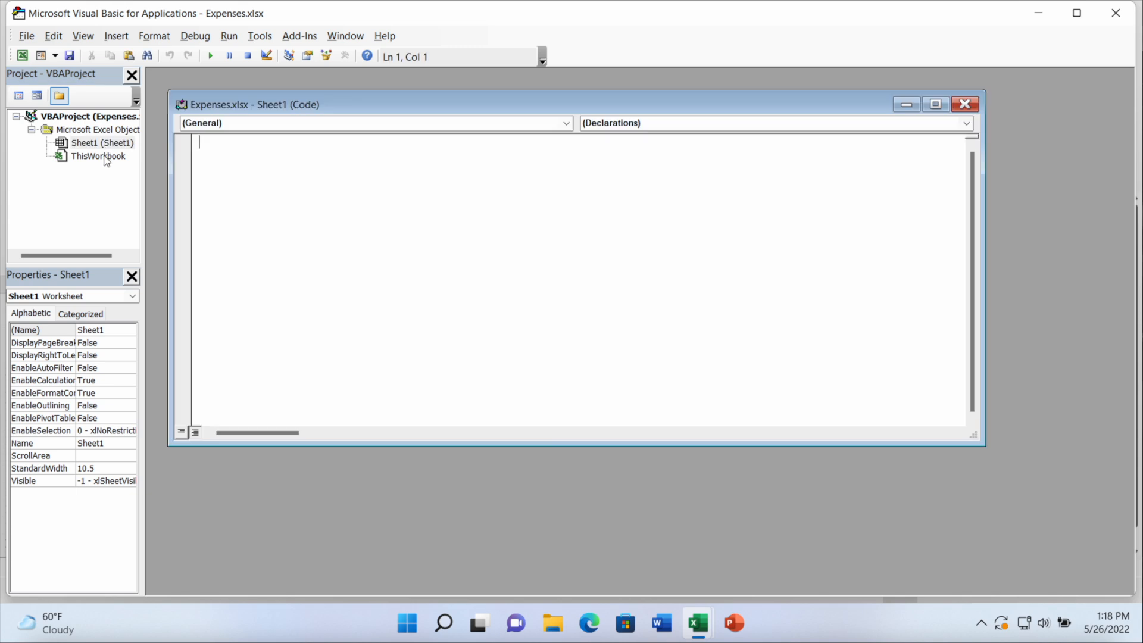
click(104, 157)
double_click(106, 160)
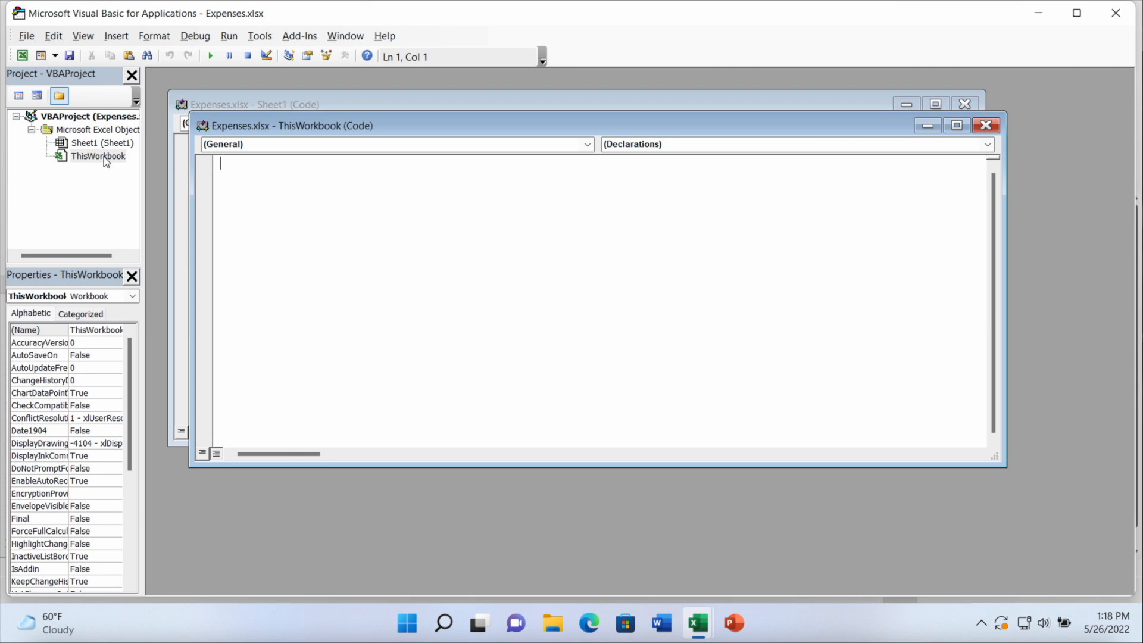
click(1116, 15)
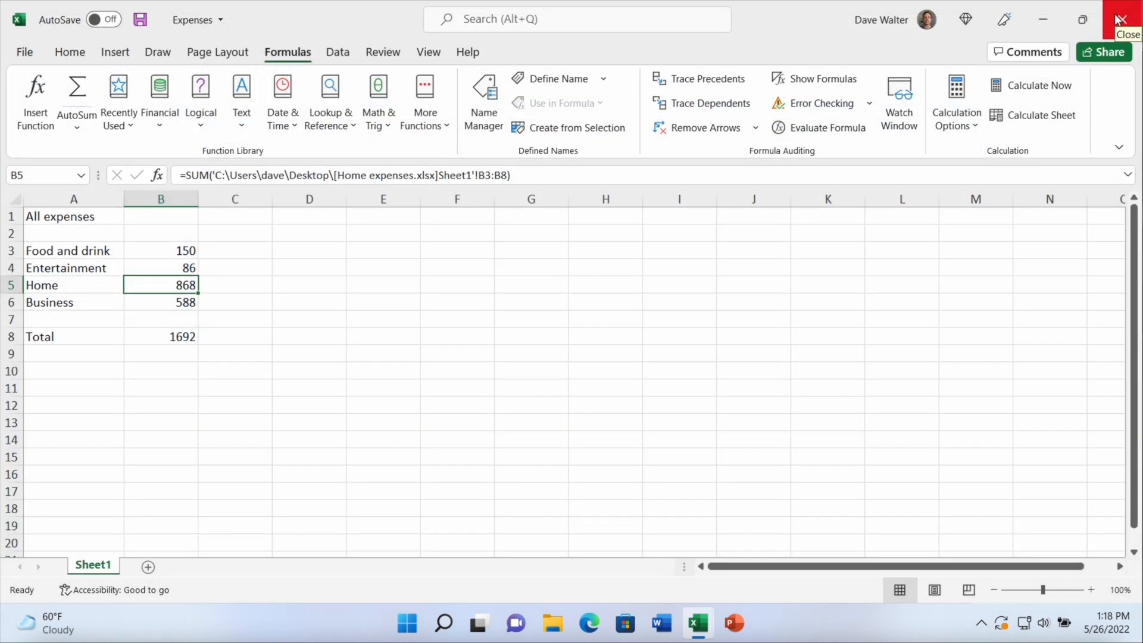